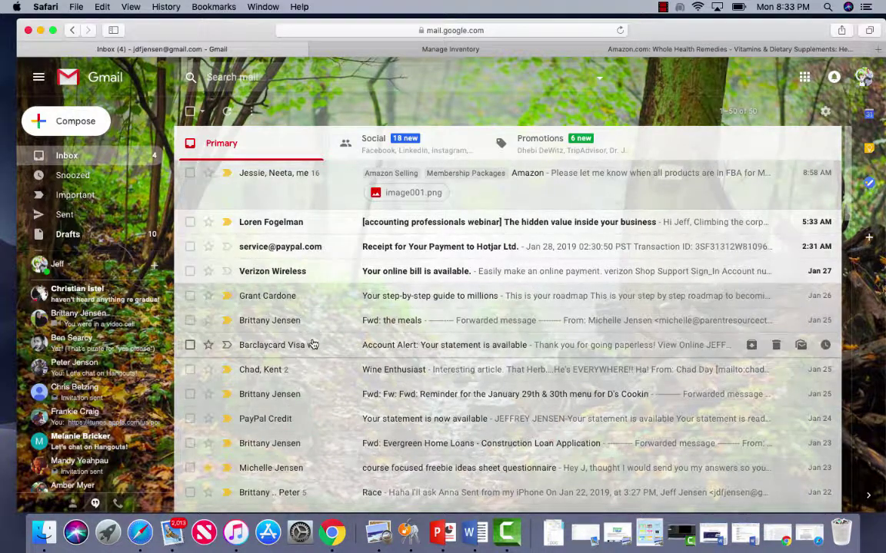
Step: Read the updated capsule prices in the Pricing email, then open the Hemp Oil 50mg Capsules edit page
click(508, 33)
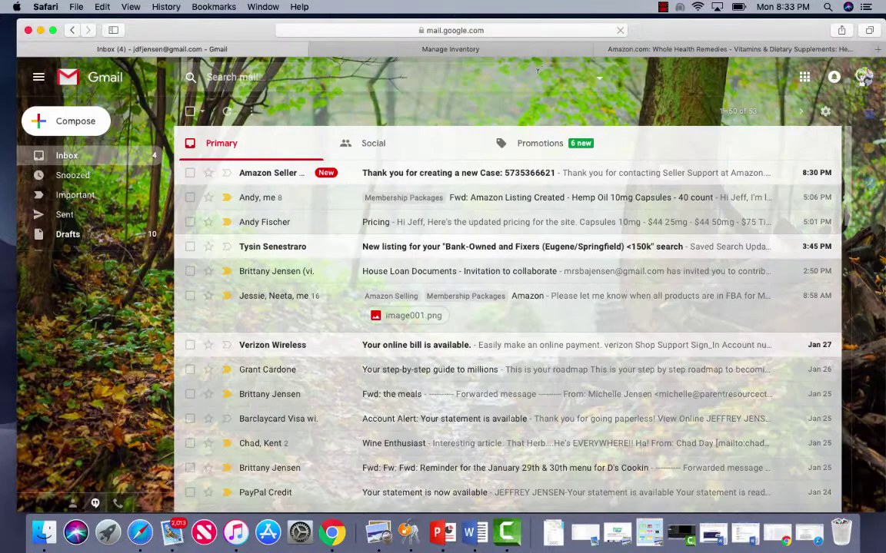
click(358, 208)
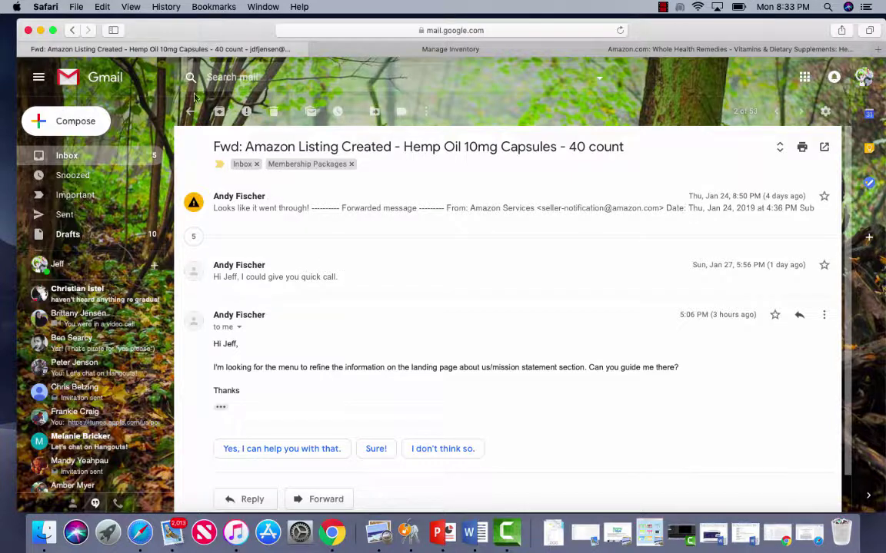
click(190, 111)
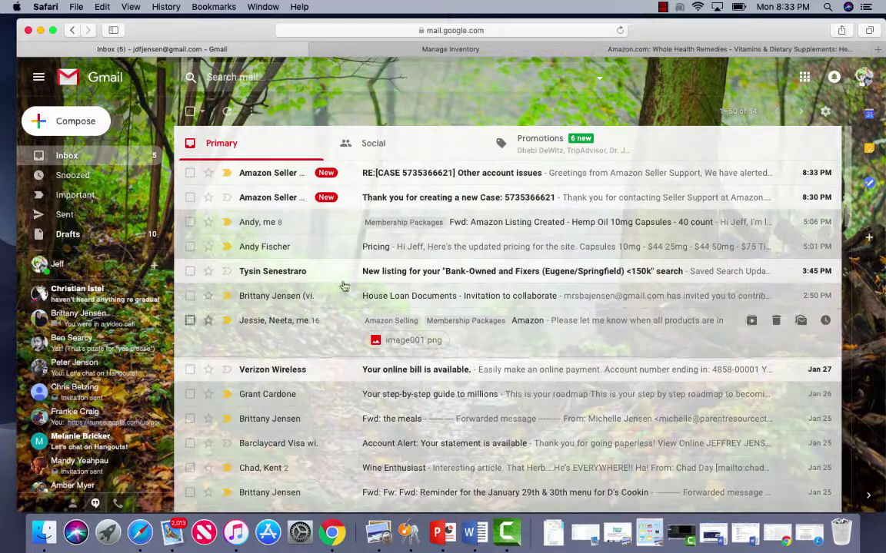
click(292, 248)
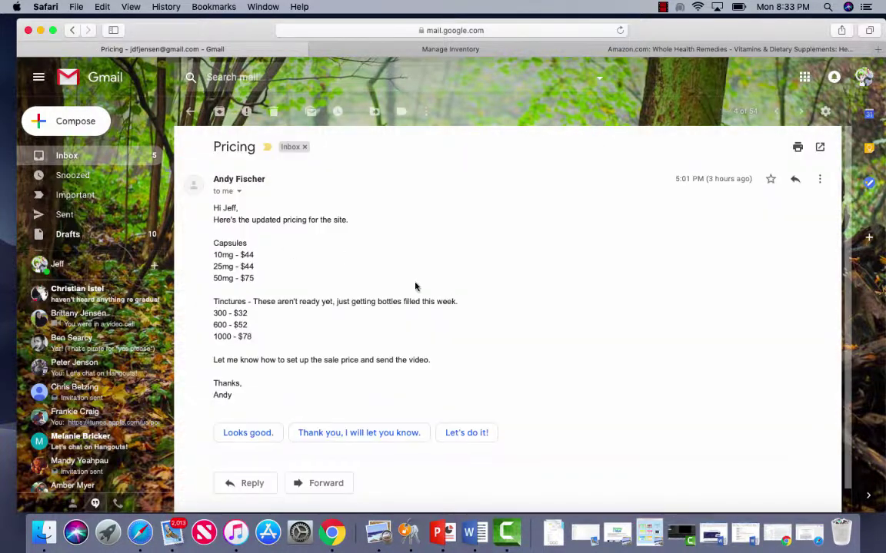
click(454, 50)
scroll(580, 439, down, 2)
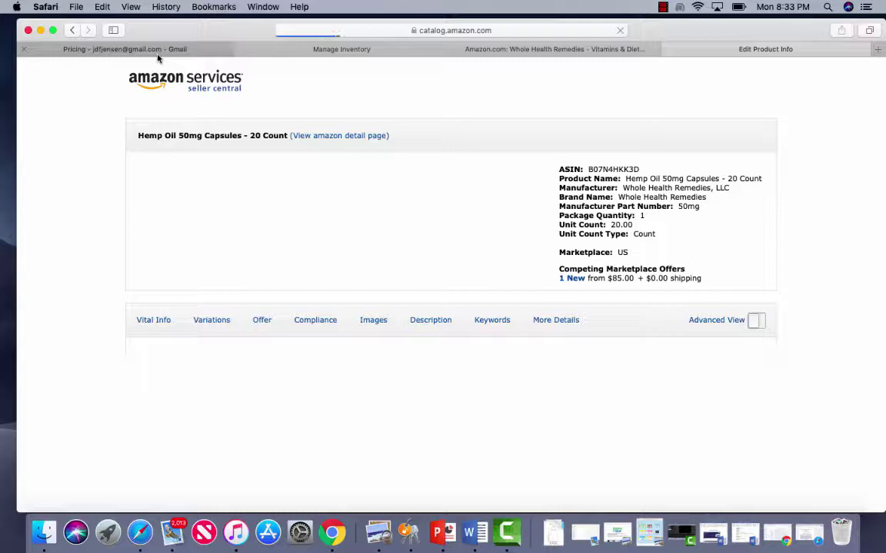
Step: Look over the listing's Compliance fields, then return to the Offer fields
scroll(385, 232, down, 5)
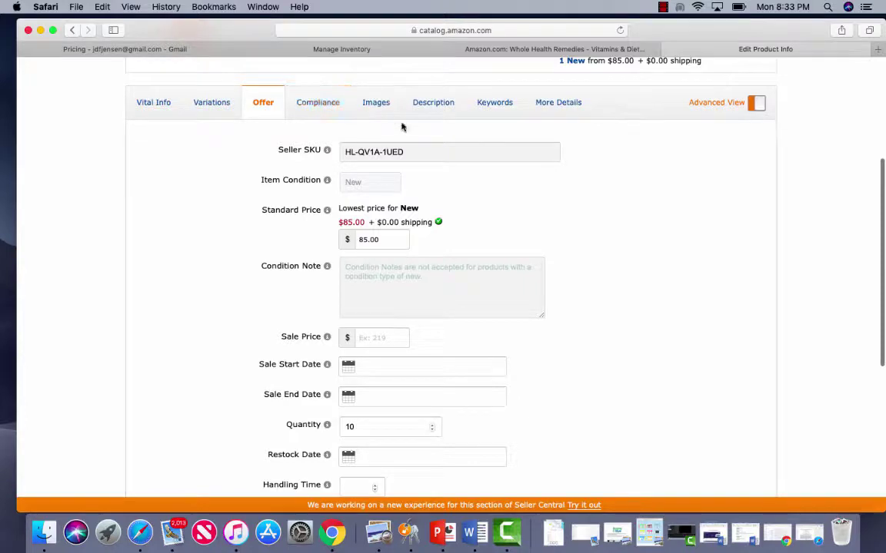
click(318, 104)
click(262, 103)
click(369, 338)
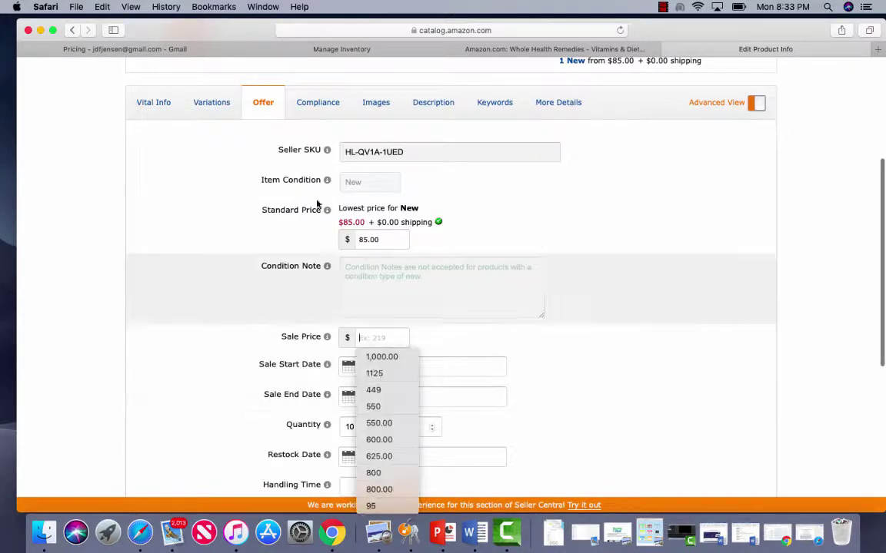
Step: Copy the 50mg capsule price of $75 from the Pricing email
click(173, 49)
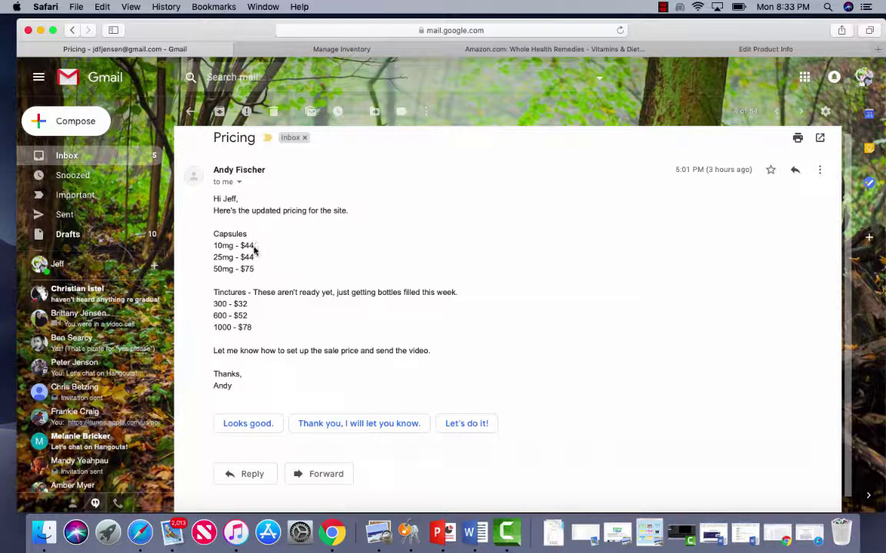
key(super+c)
scroll(519, 175, up, 1)
click(736, 47)
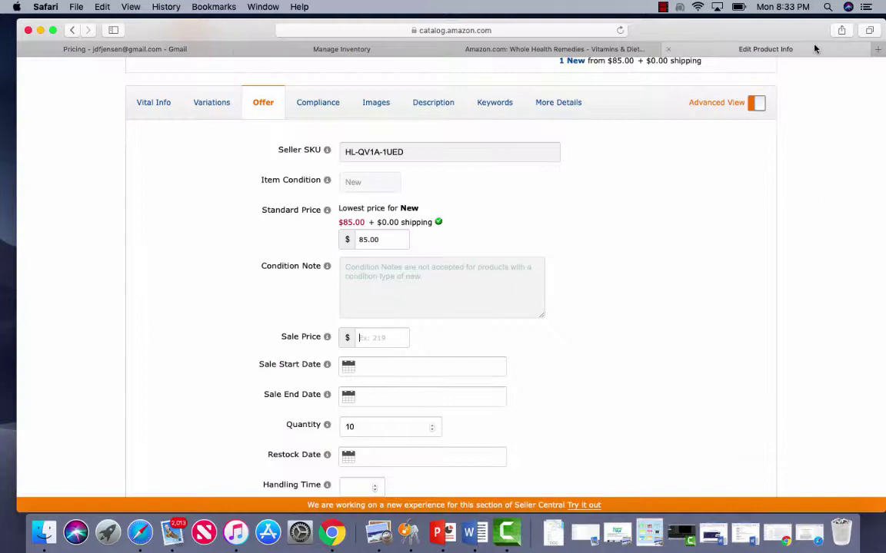
scroll(409, 310, up, 4)
scroll(369, 92, up, 2)
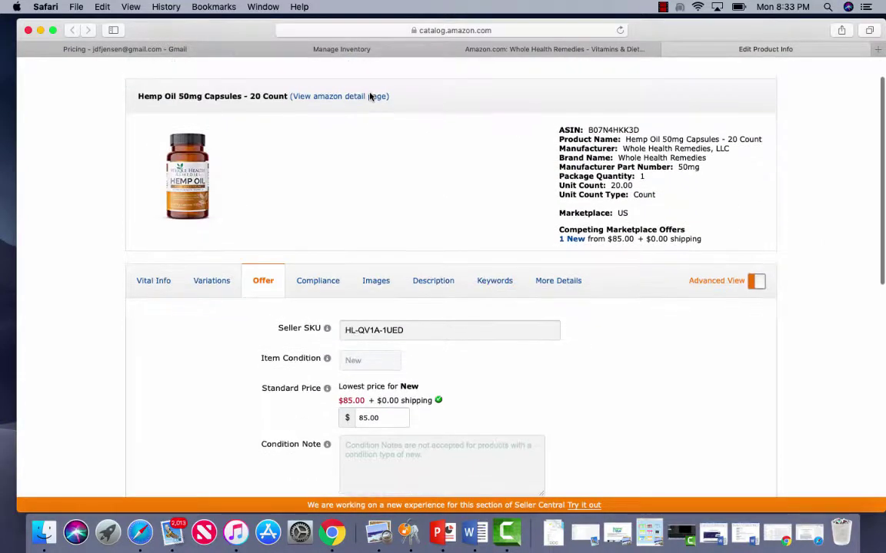
click(154, 48)
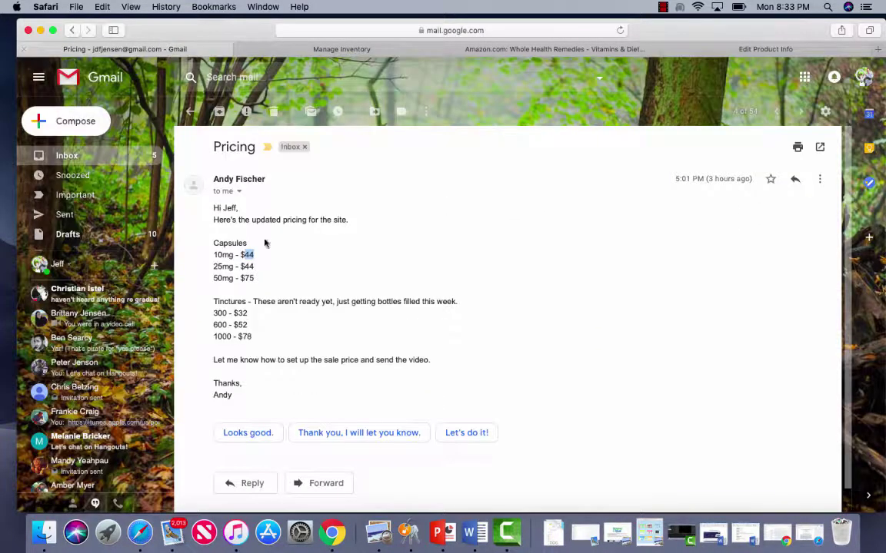
key(super+c)
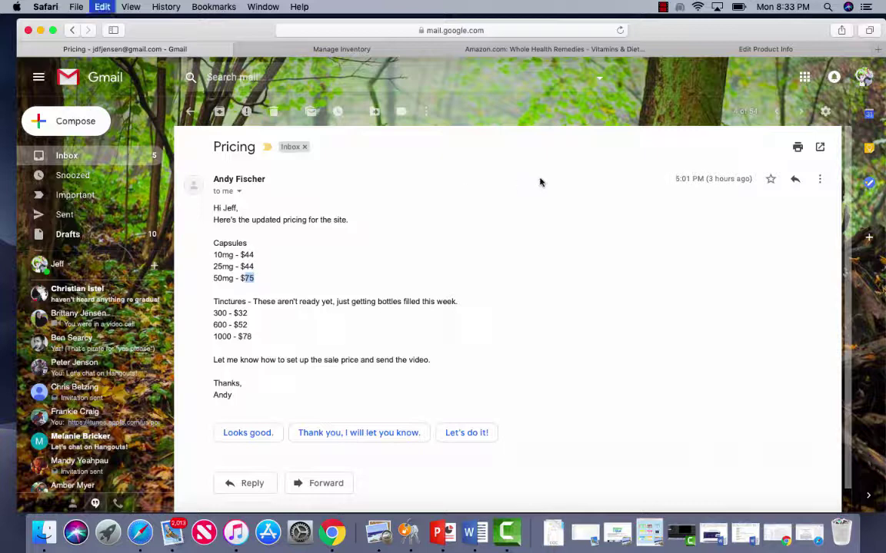
click(692, 48)
scroll(324, 202, down, 2)
scroll(325, 201, down, 5)
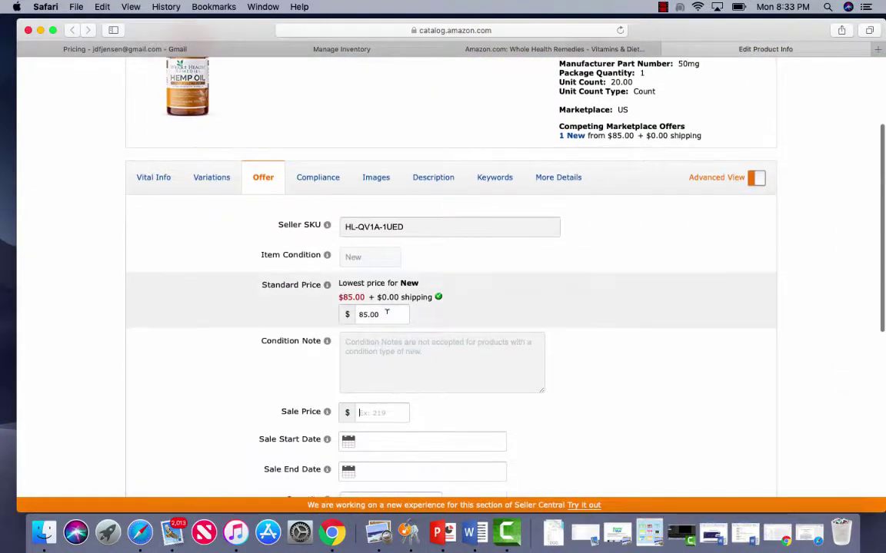
Step: Enter a $75 sale price running January 28 to February 28, 2019
click(385, 276)
key(super+v)
click(373, 303)
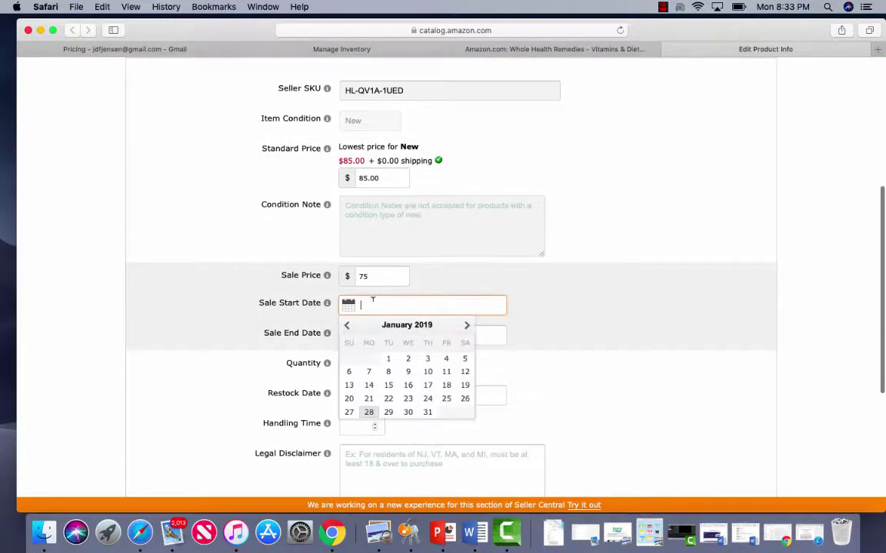
click(372, 411)
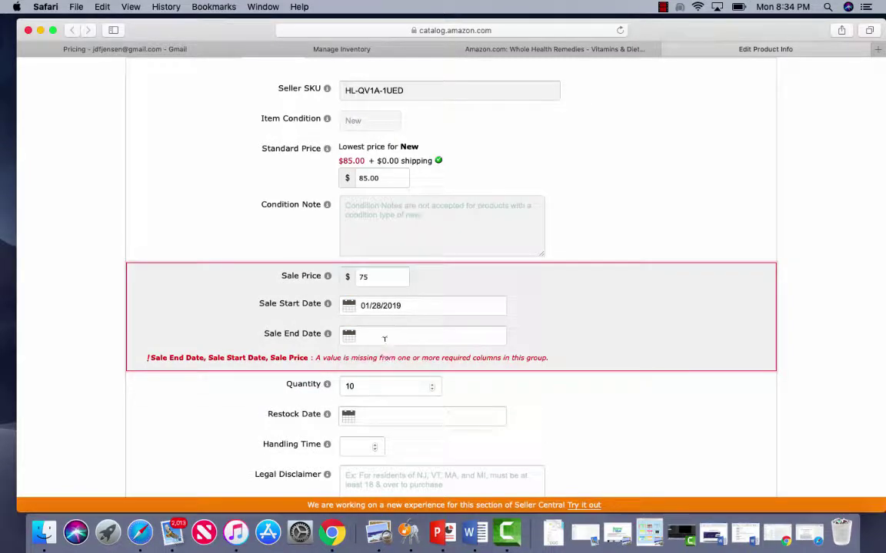
click(423, 335)
click(469, 358)
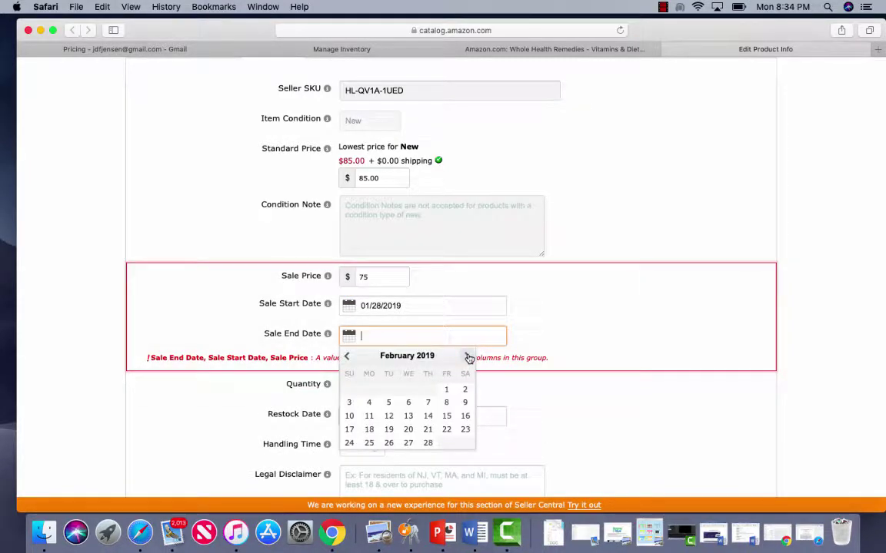
click(428, 443)
Step: Dismiss the Preferences tip and review the six hemp oil products in Manage Inventory
scroll(648, 380, down, 6)
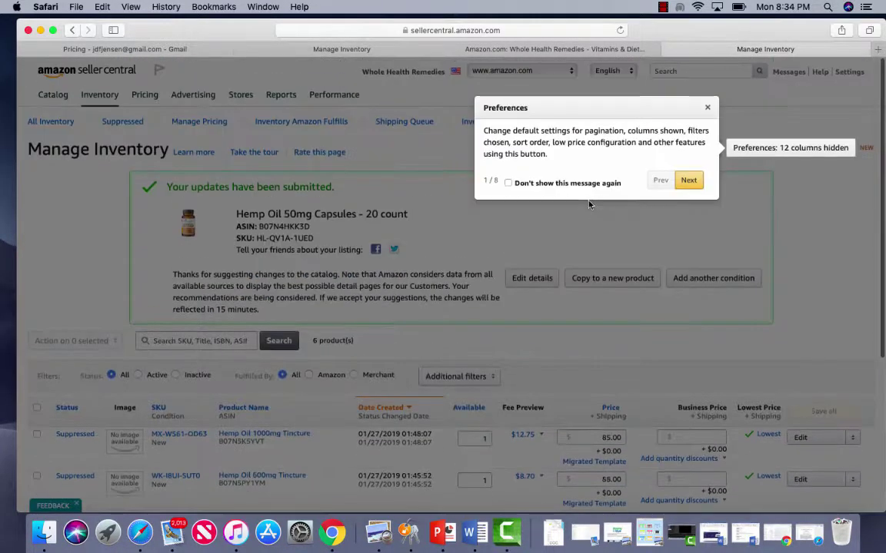
click(705, 111)
scroll(536, 380, down, 5)
scroll(538, 369, down, 2)
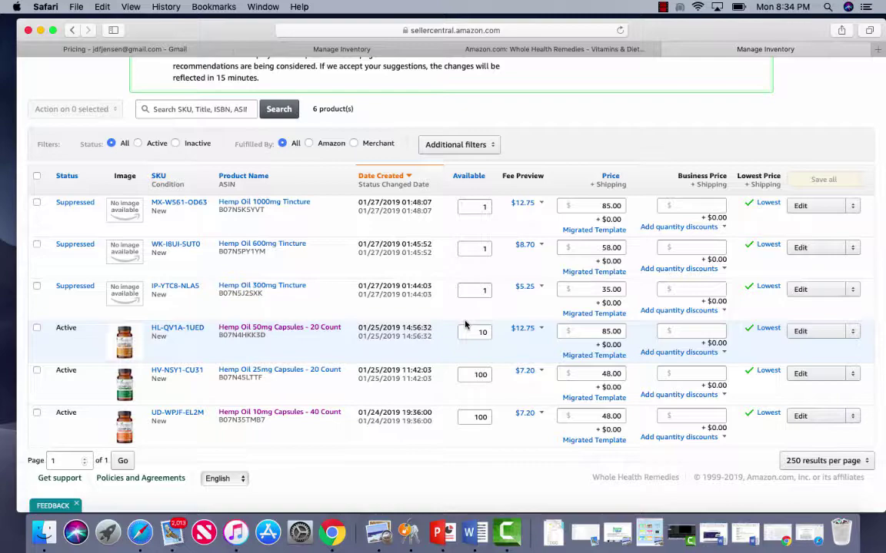
scroll(464, 325, up, 3)
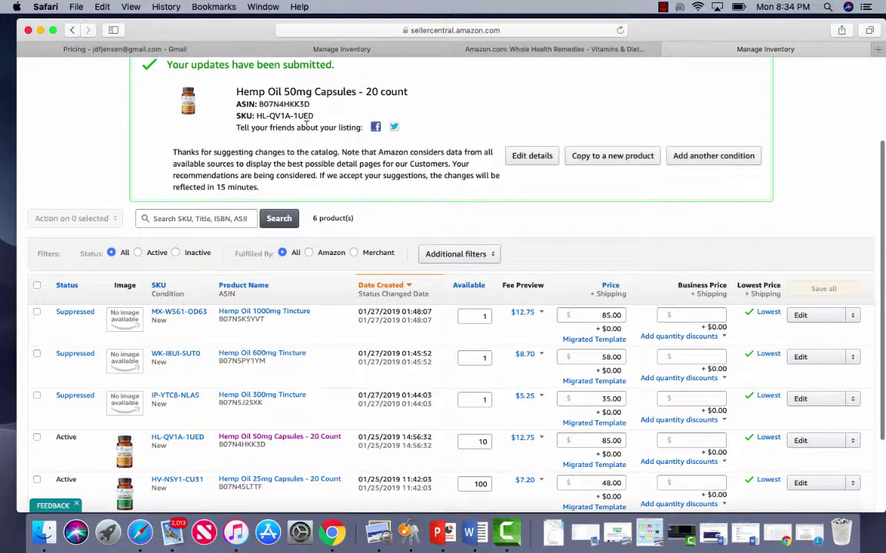
scroll(305, 139, up, 1)
scroll(465, 183, down, 4)
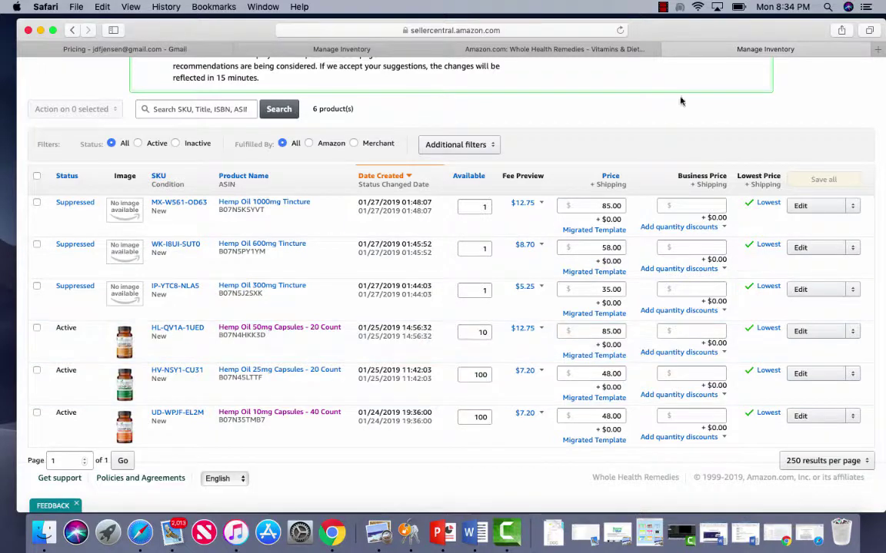
Step: Close the extra inventory page and check the 25mg capsule price in the Pricing email
click(229, 48)
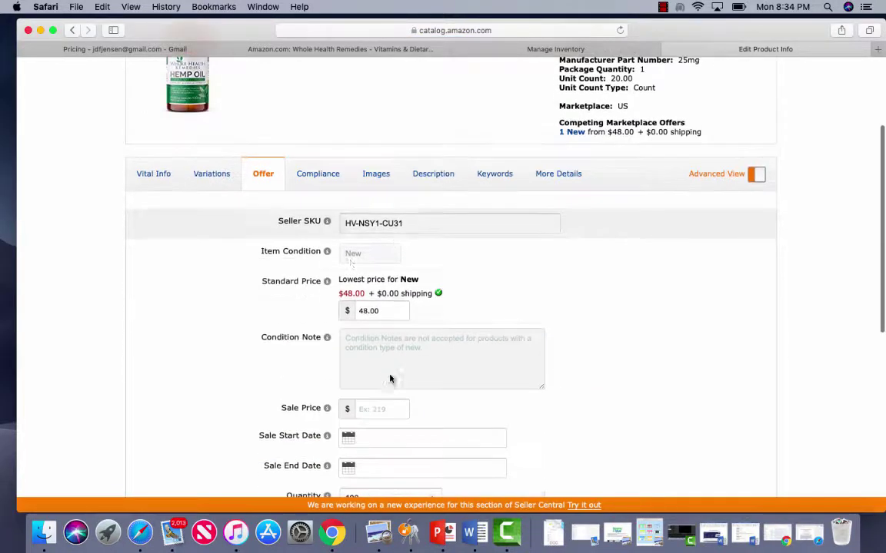
click(179, 50)
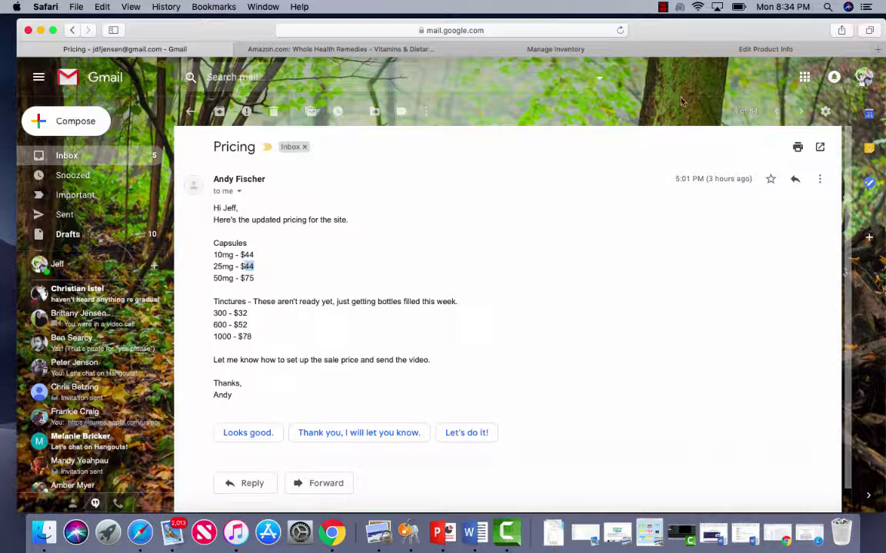
click(673, 49)
scroll(539, 380, down, 5)
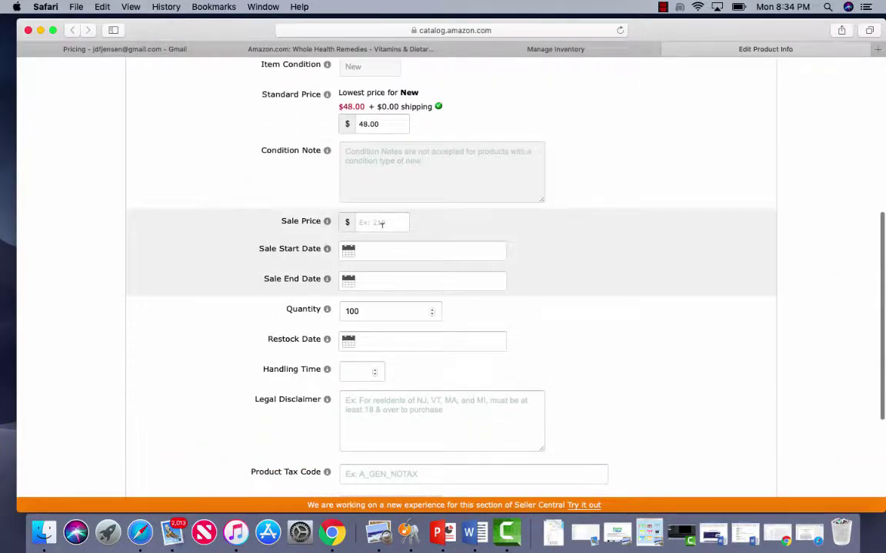
Step: Enter a $44 sale price from 01/28/2019 to 02/28/2019, save and finish, and dismiss the popup
click(381, 223)
text(44)
click(444, 249)
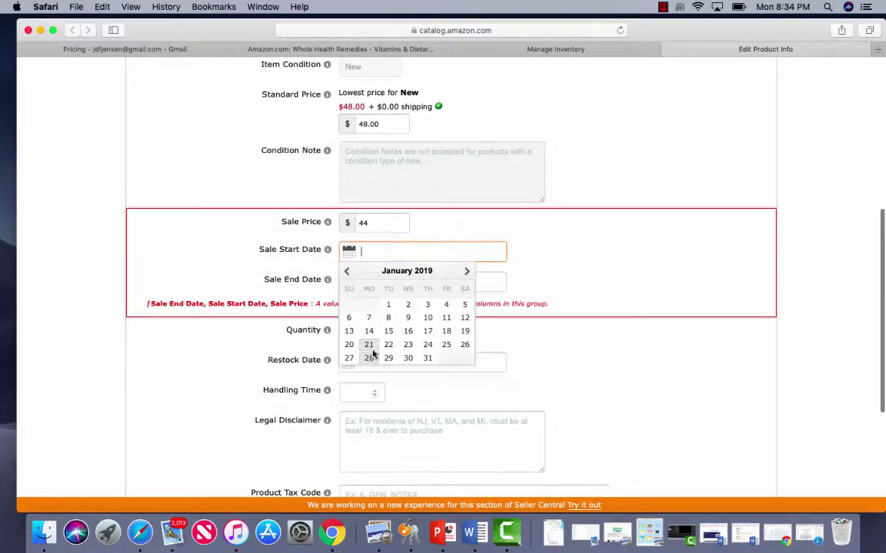
click(369, 356)
click(396, 281)
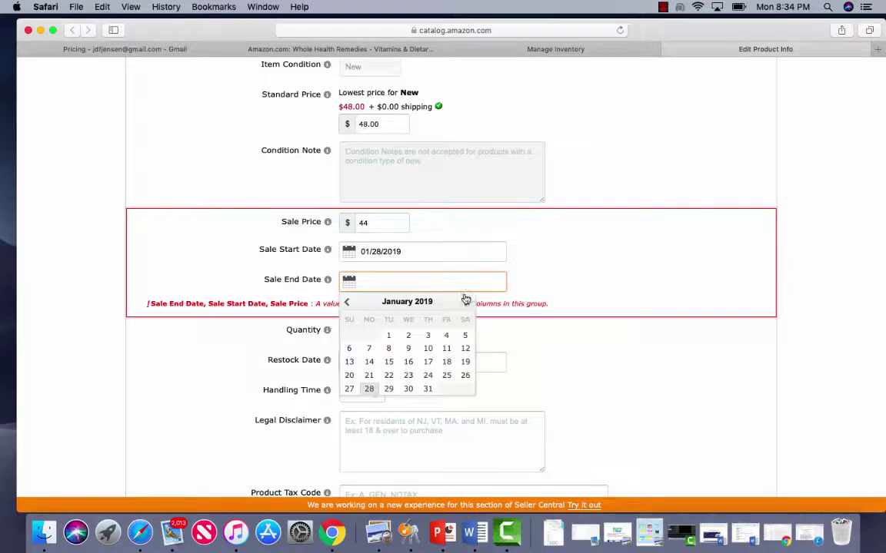
click(465, 301)
click(428, 388)
scroll(551, 375, down, 5)
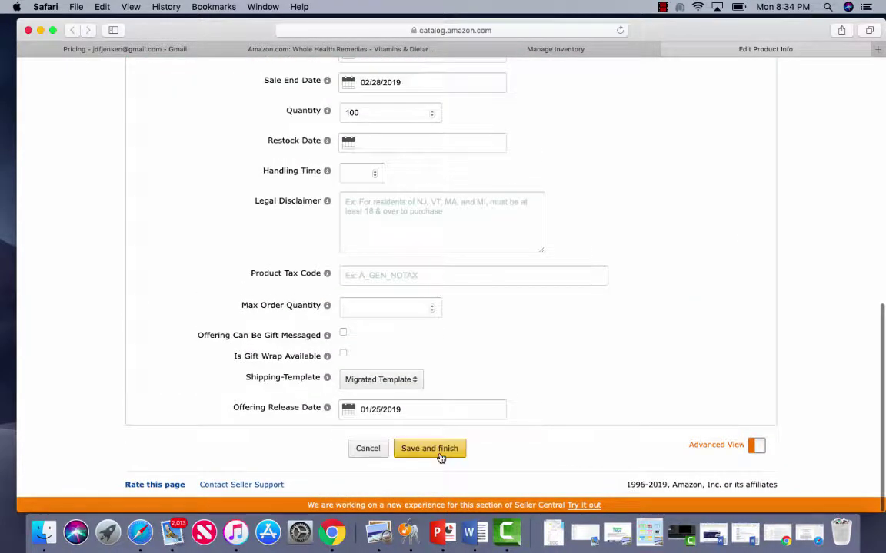
click(440, 457)
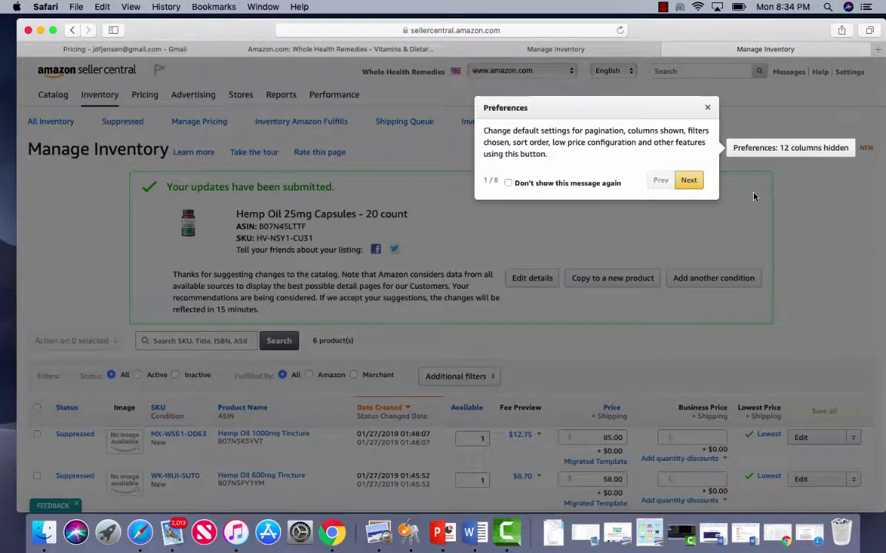
click(708, 108)
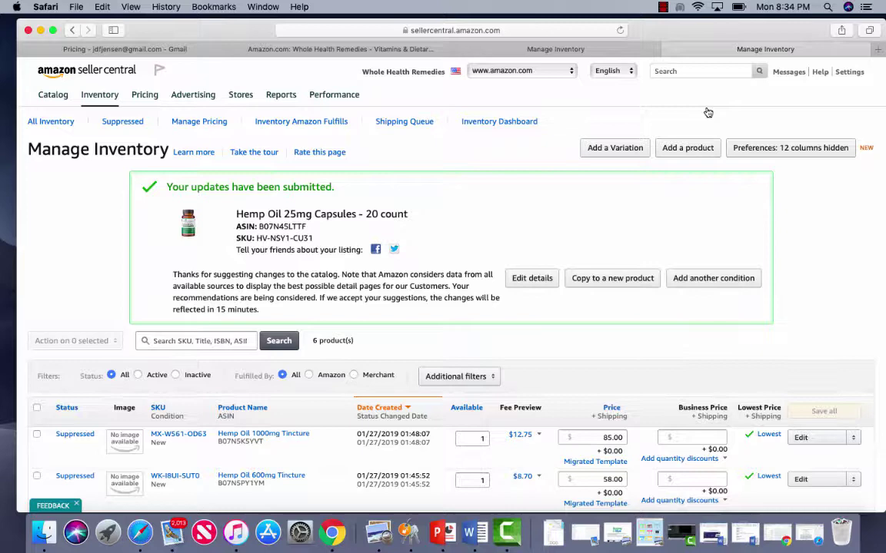
Step: Rerun the Whole Health Remedies storefront search across All Departments
click(413, 51)
scroll(535, 289, up, 8)
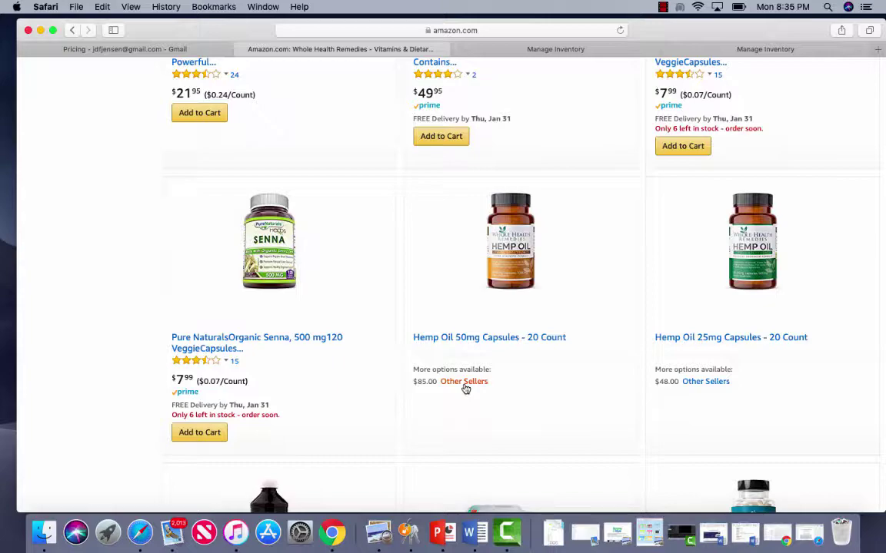
scroll(465, 389, up, 10)
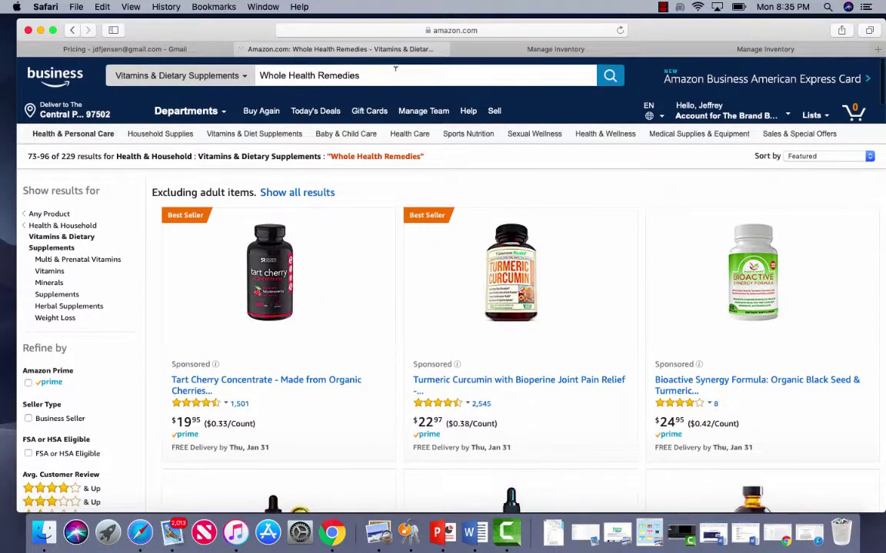
mouse_move(176, 102)
click(203, 76)
click(203, 87)
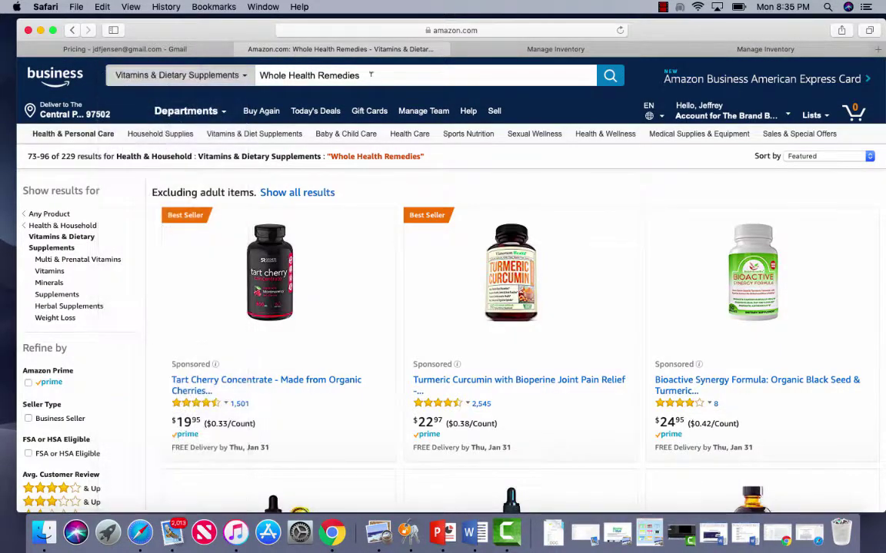
click(369, 74)
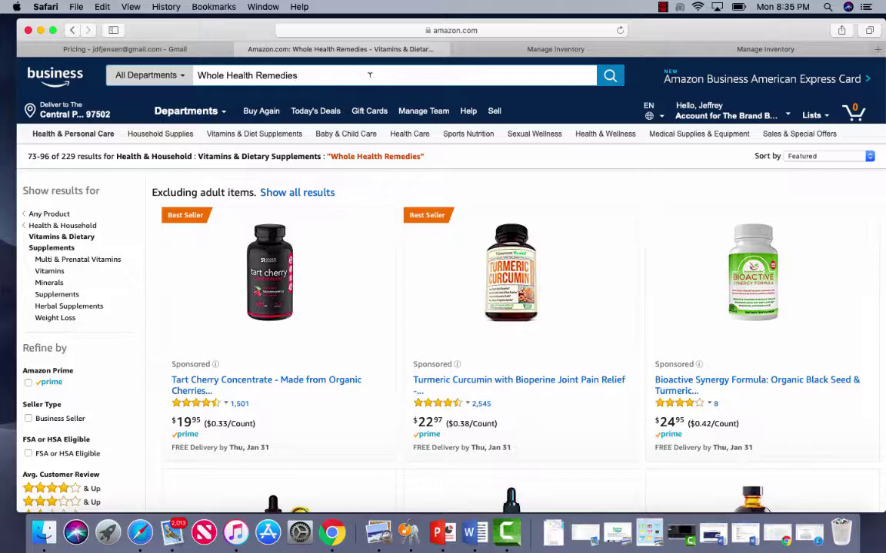
key(Return)
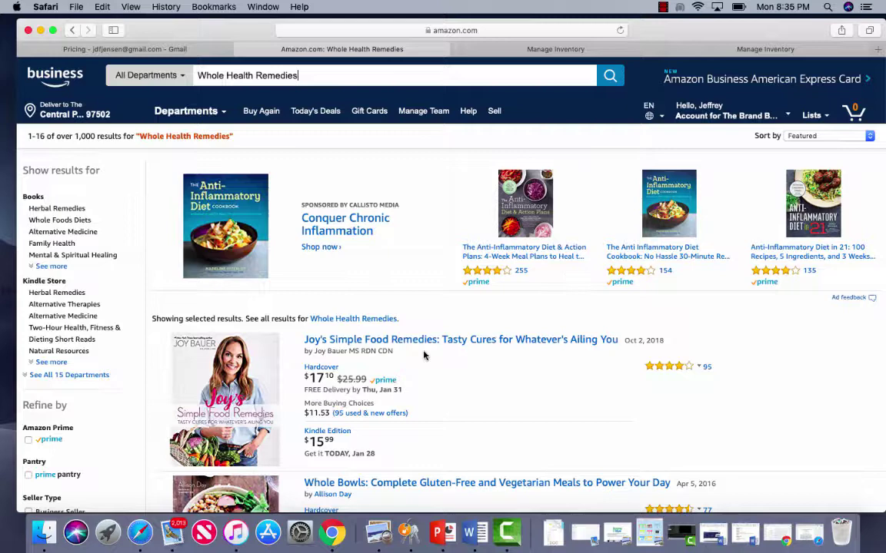
Step: Filter results to Health, Household & Baby Care, then Vitamins & Dietary Supplements
click(57, 376)
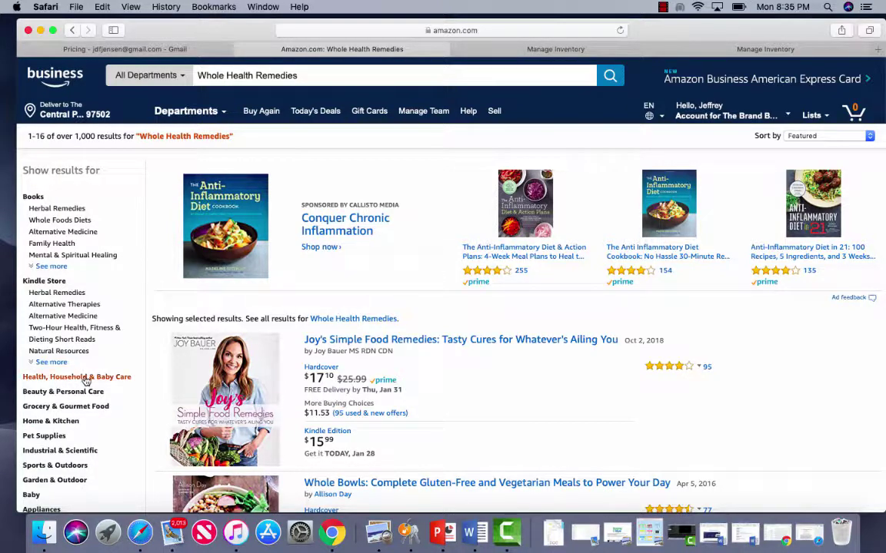
click(86, 378)
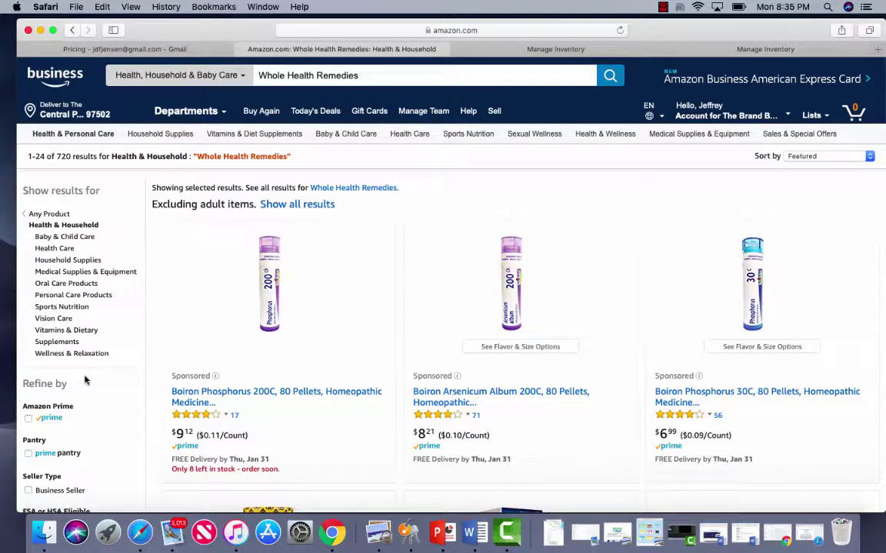
click(91, 336)
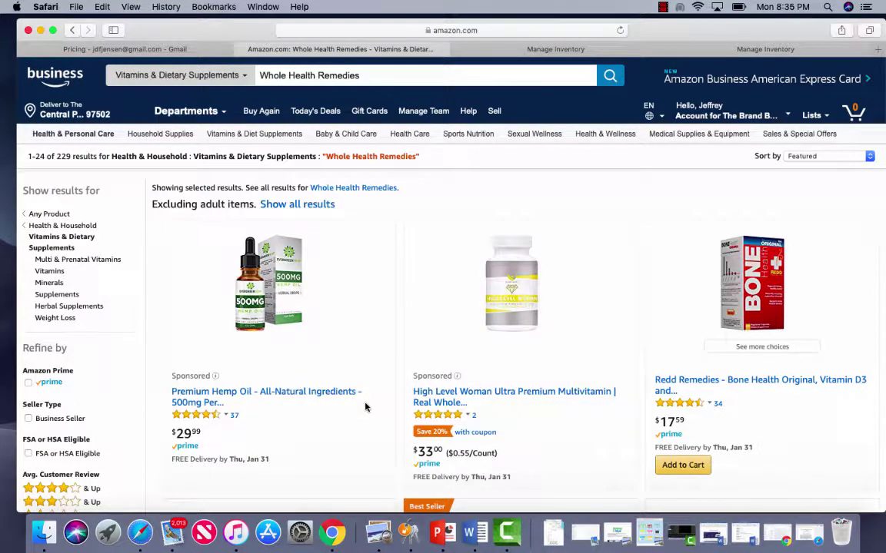
scroll(365, 408, down, 10)
scroll(365, 407, up, 2)
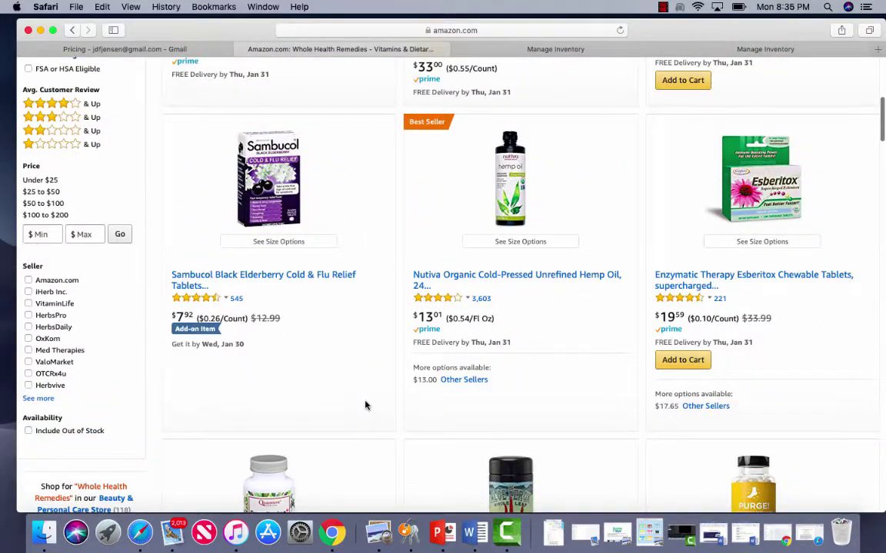
scroll(366, 406, down, 14)
scroll(365, 406, up, 6)
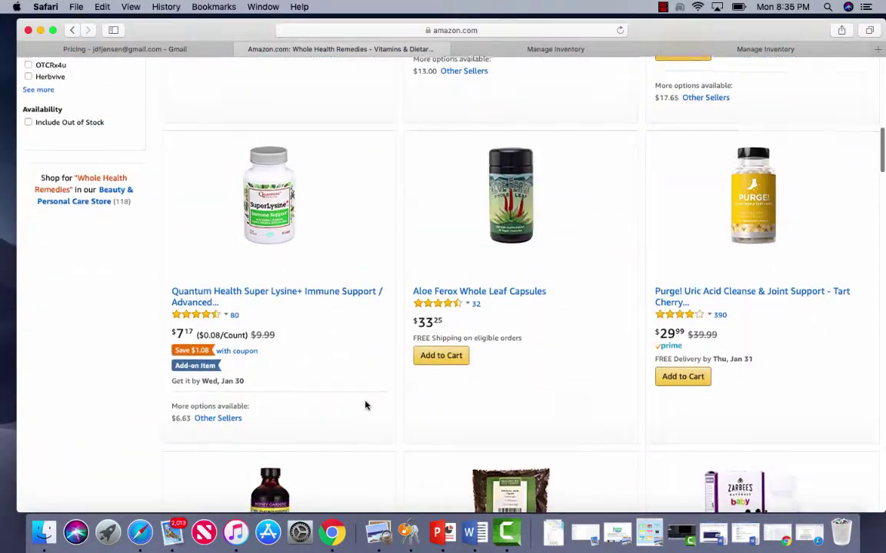
scroll(365, 406, down, 20)
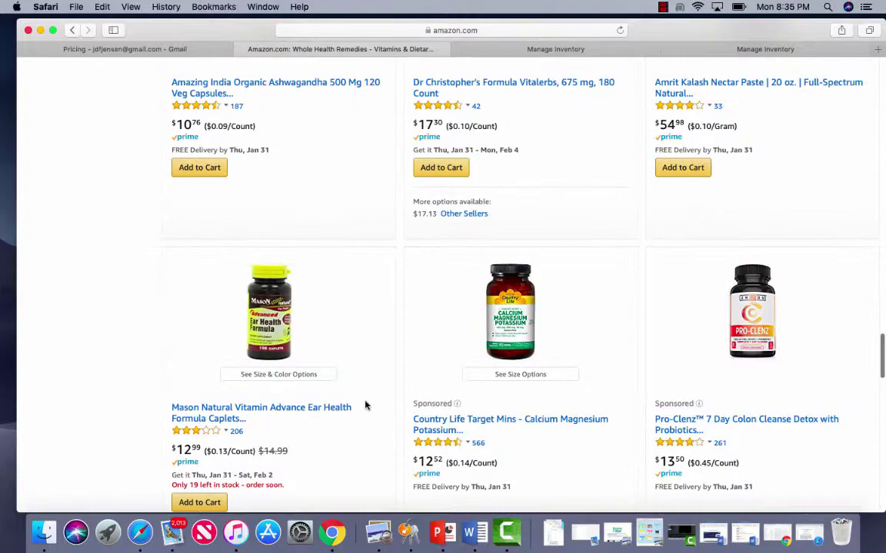
scroll(365, 405, up, 6)
scroll(365, 406, down, 20)
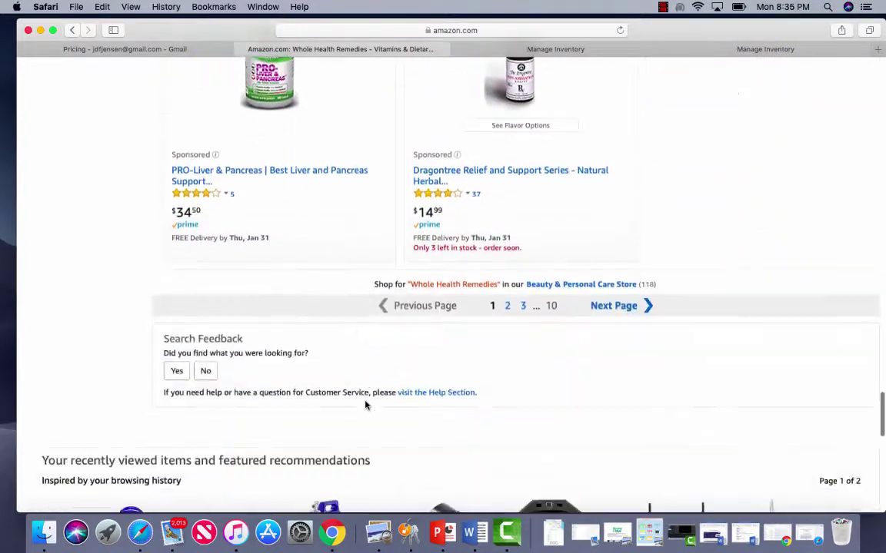
scroll(365, 406, down, 1)
Step: Browse page 2 of the Whole Health Remedies results
click(507, 287)
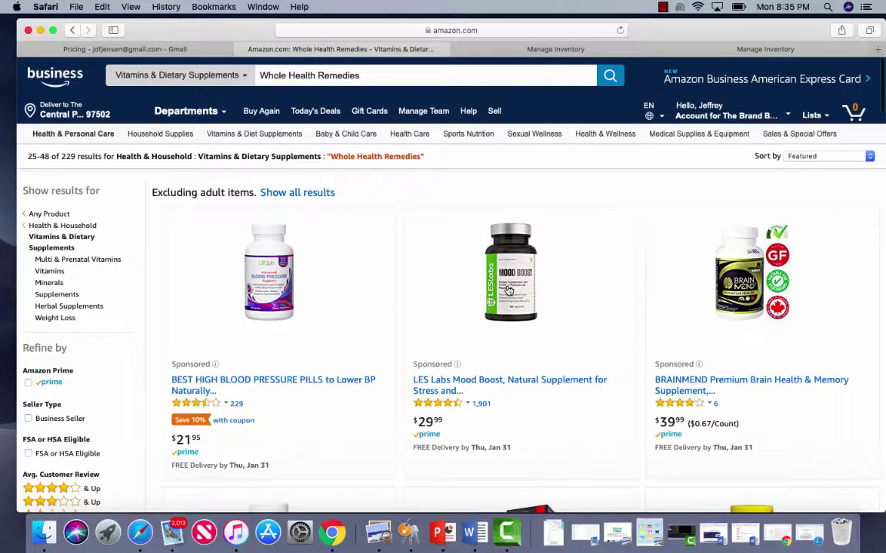
scroll(507, 289, down, 10)
scroll(508, 290, down, 13)
scroll(507, 292, up, 3)
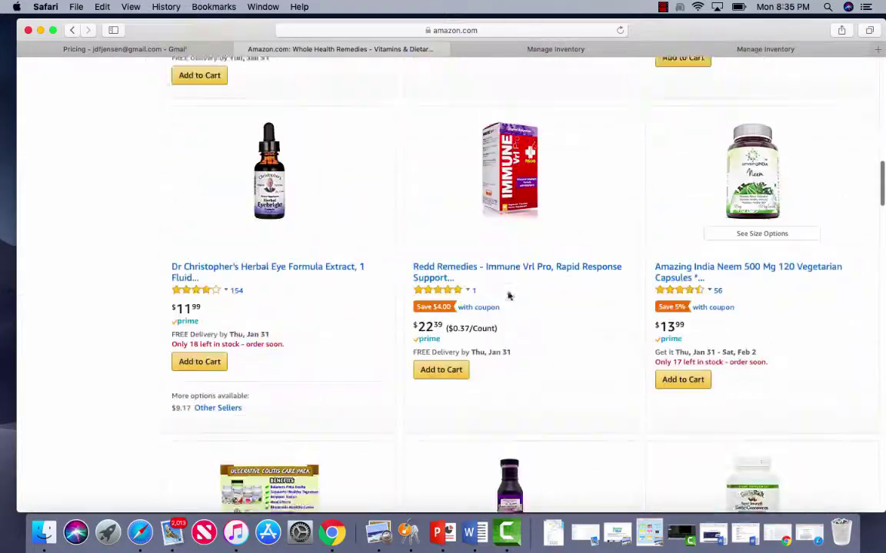
scroll(509, 296, down, 9)
scroll(509, 297, down, 15)
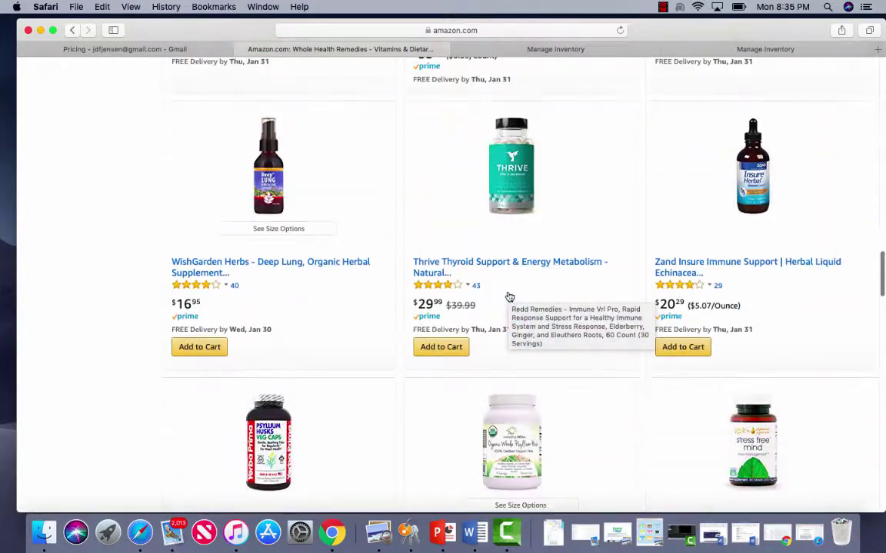
scroll(508, 296, up, 5)
scroll(508, 296, down, 15)
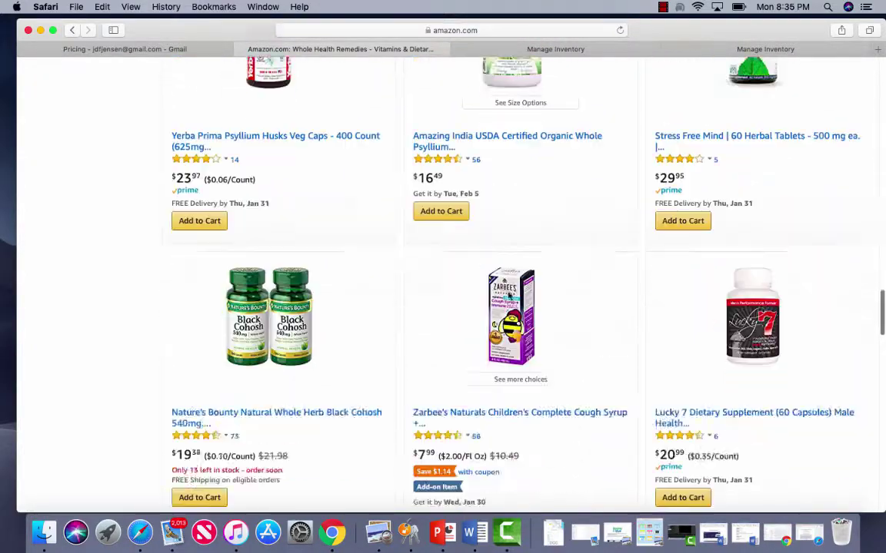
scroll(507, 296, up, 5)
scroll(507, 296, down, 10)
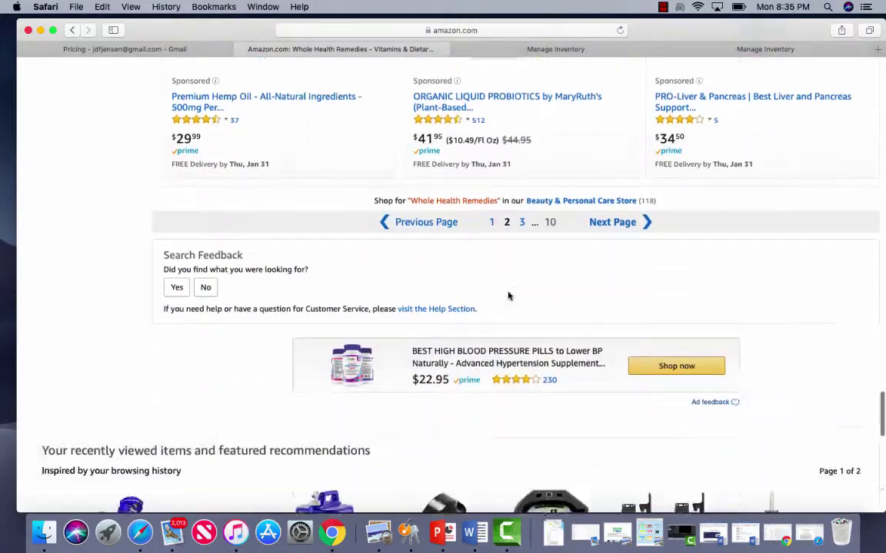
Step: Page through results 3 and 4 to reach the hemp oil capsule listings
click(521, 97)
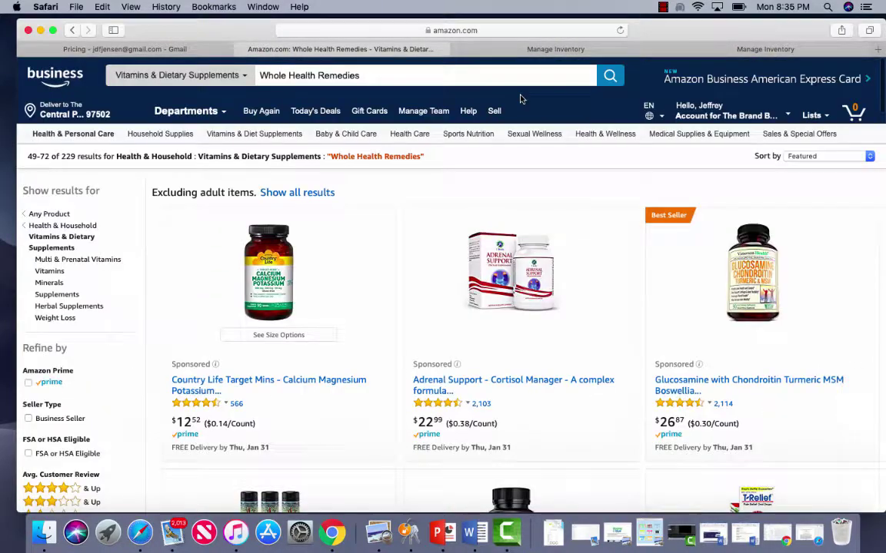
scroll(619, 221, down, 10)
scroll(619, 221, up, 2)
scroll(619, 221, down, 3)
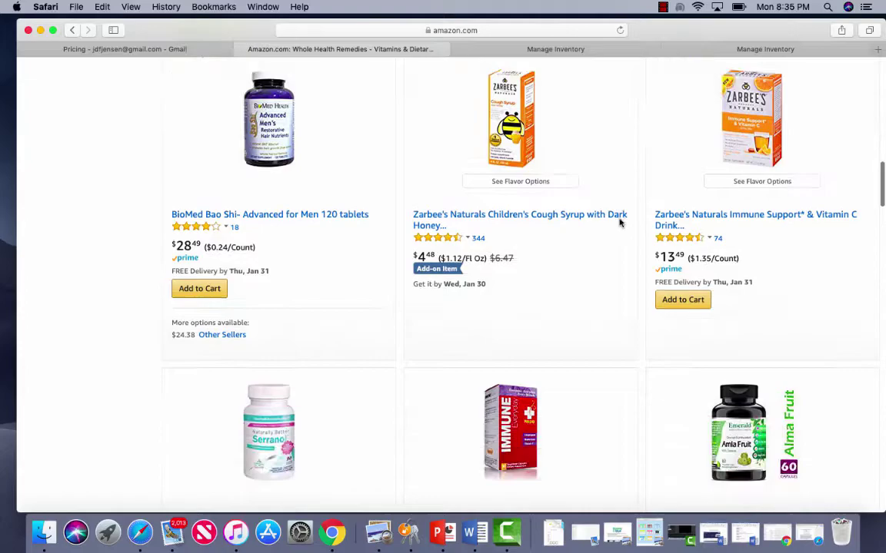
scroll(618, 221, down, 15)
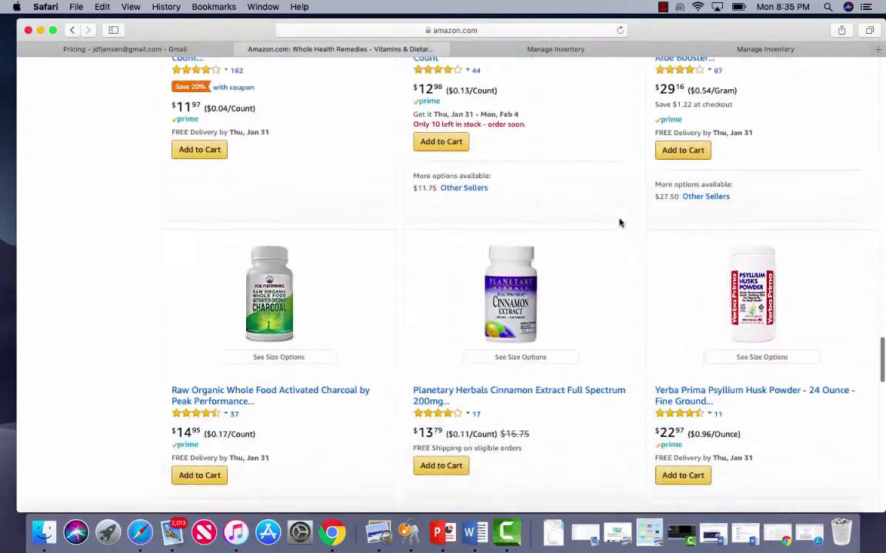
scroll(619, 223, down, 20)
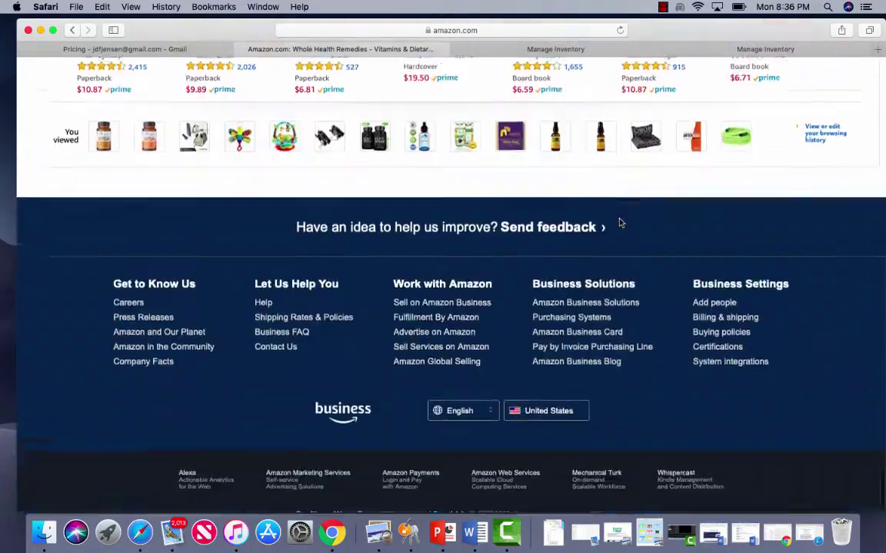
scroll(621, 221, up, 12)
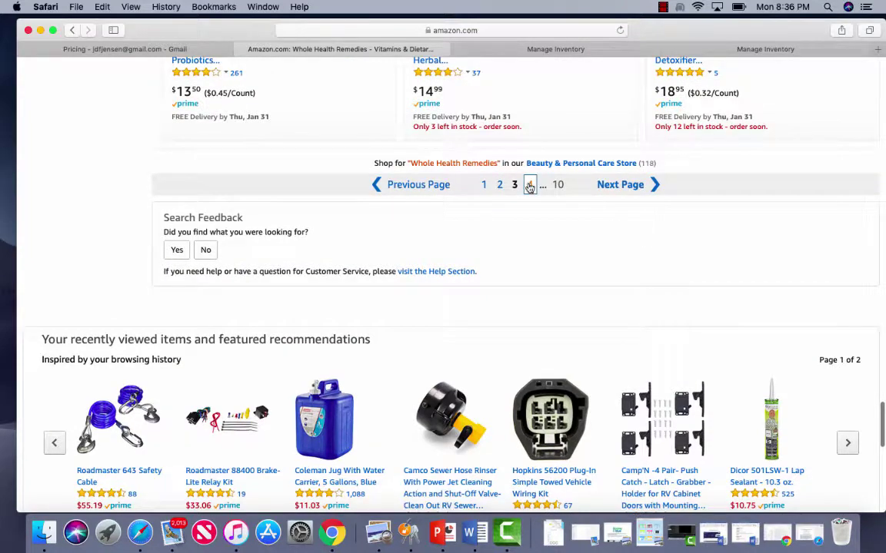
click(529, 185)
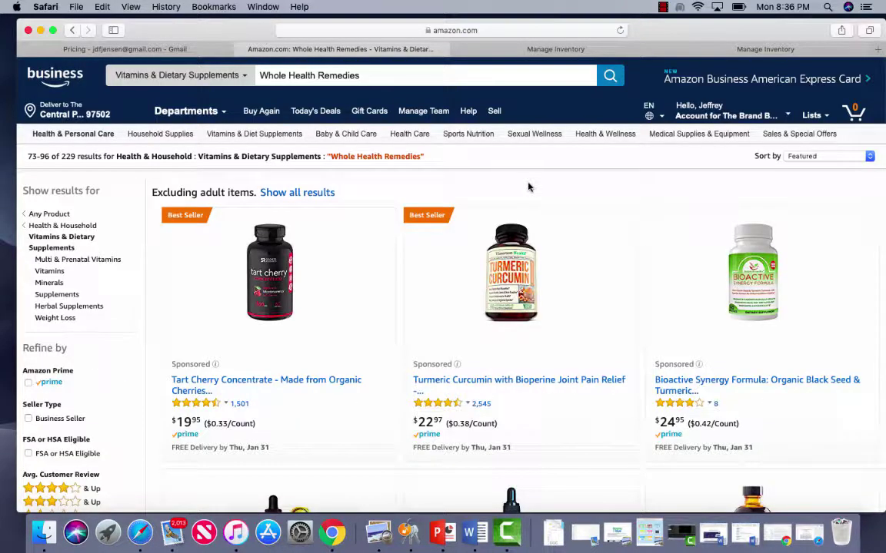
scroll(528, 187, down, 10)
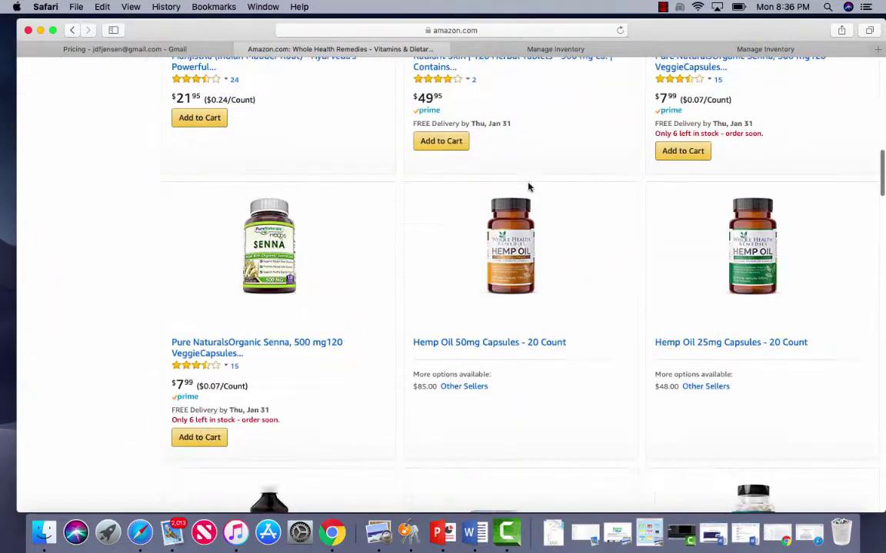
scroll(658, 307, down, 3)
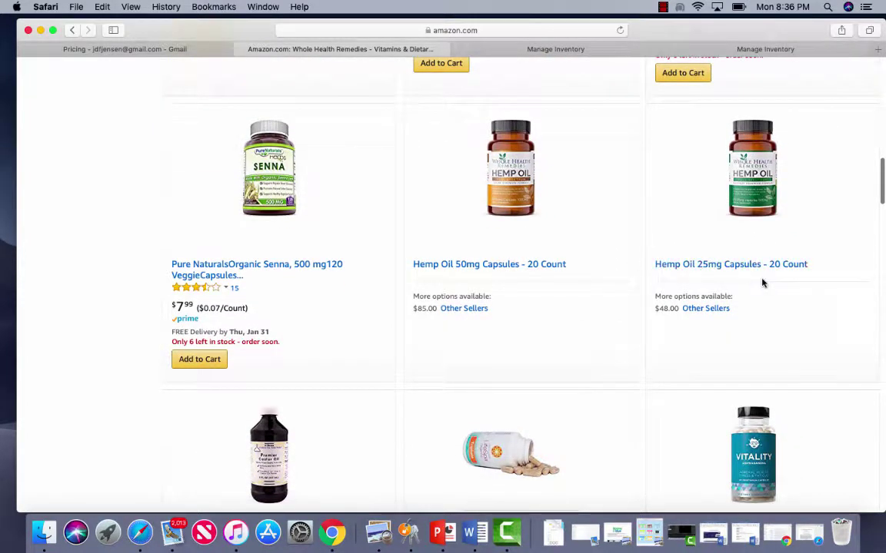
Step: Open the Hemp Oil 50mg Capsules product page and glance at the Whole Health Remedies brand products
click(521, 265)
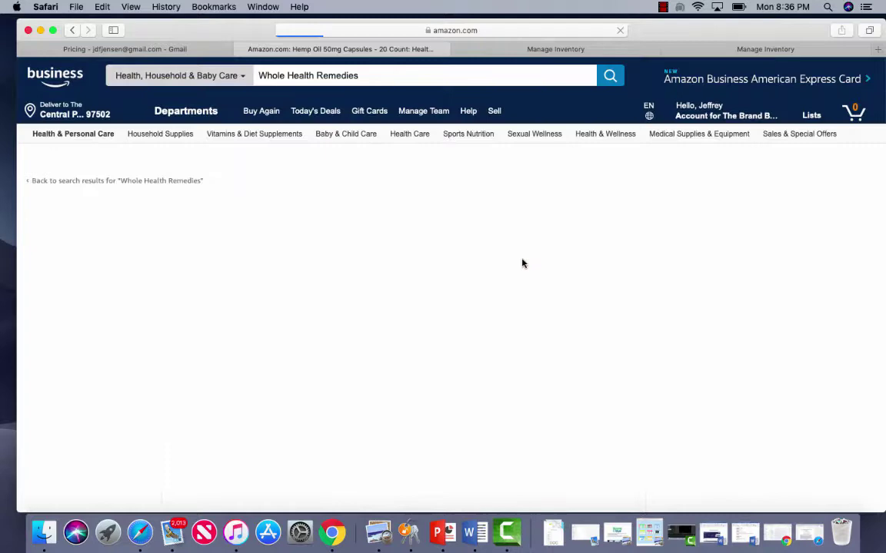
click(287, 210)
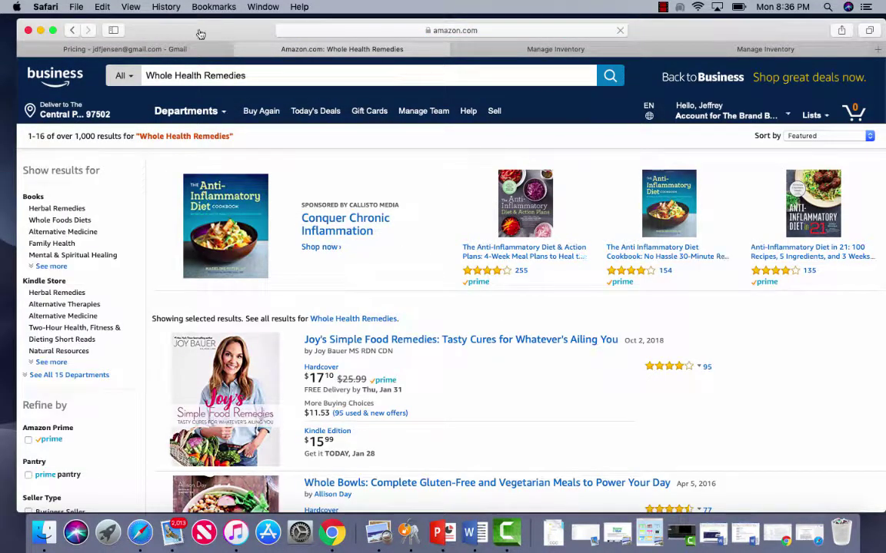
click(72, 29)
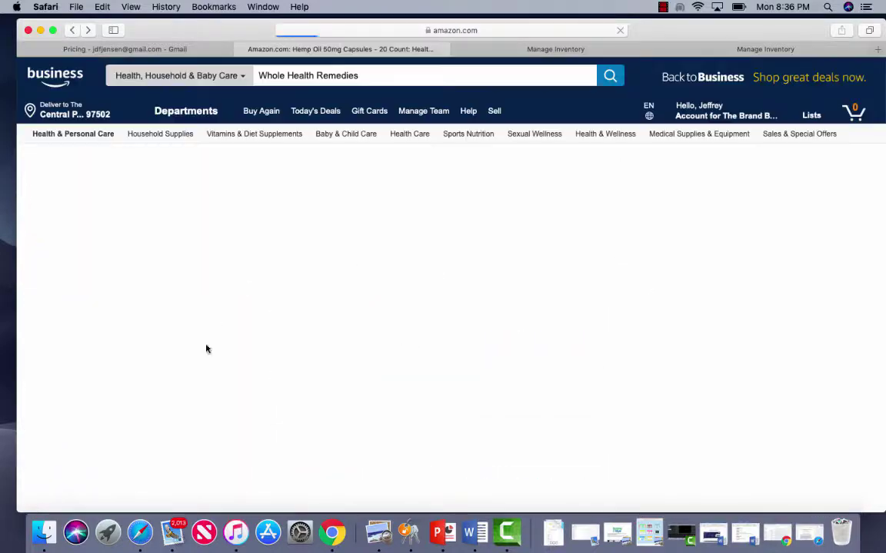
Step: Review the 50mg product page, showing new offers from $75.00, then go back to the results
scroll(258, 287, down, 2)
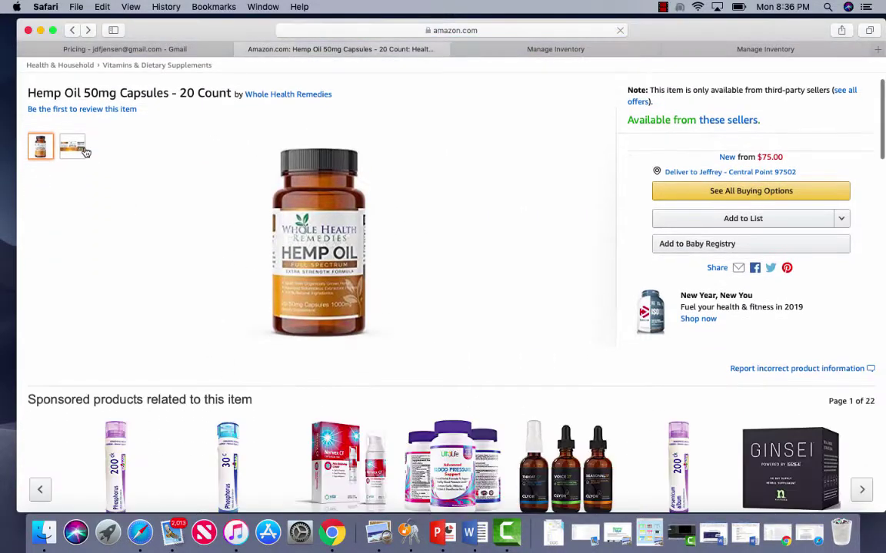
scroll(336, 256, down, 20)
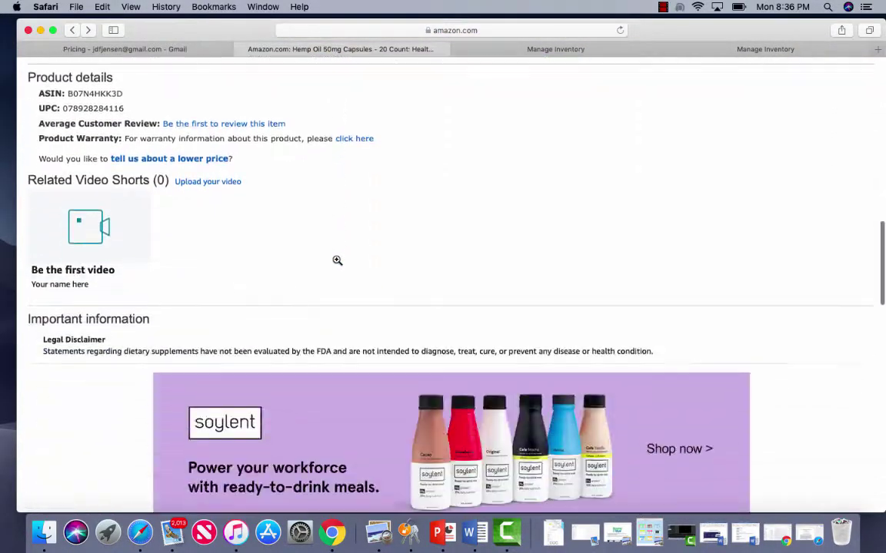
scroll(337, 261, down, 20)
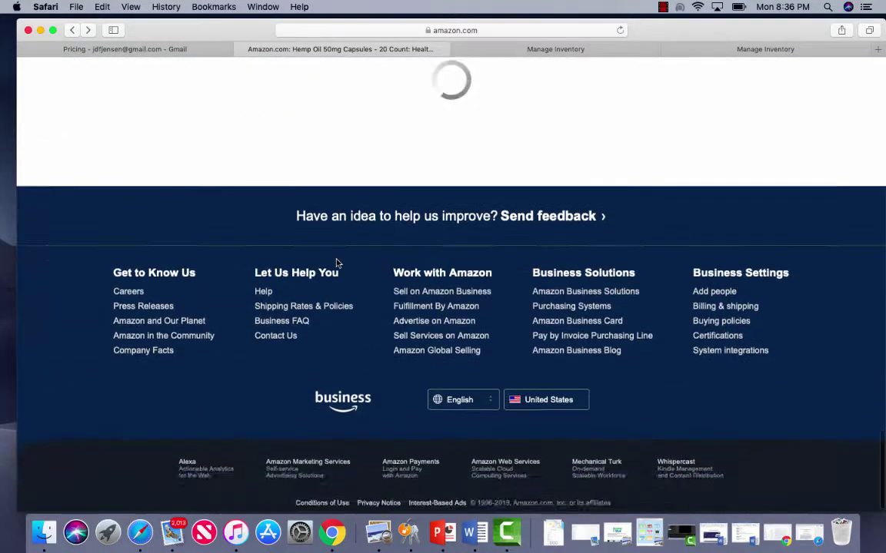
scroll(354, 435, down, 5)
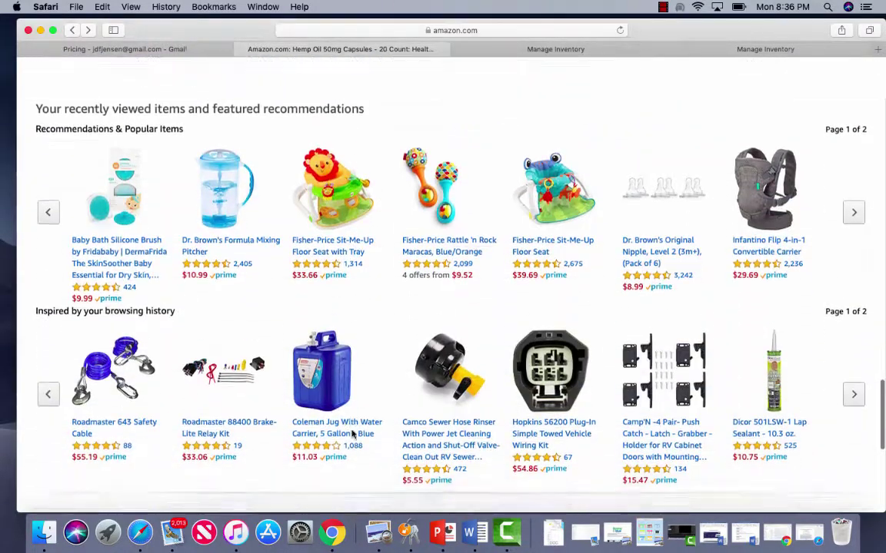
scroll(352, 435, down, 5)
scroll(352, 432, up, 20)
scroll(352, 432, down, 15)
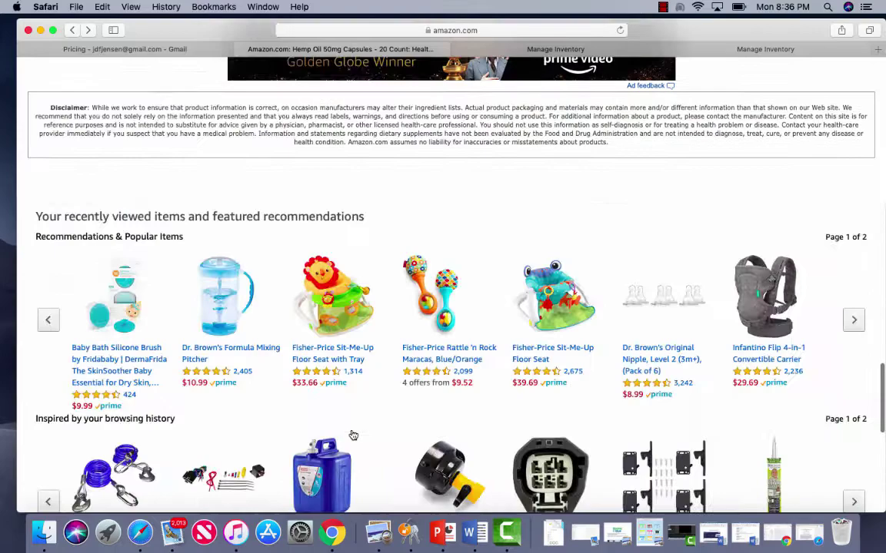
scroll(353, 435, down, 5)
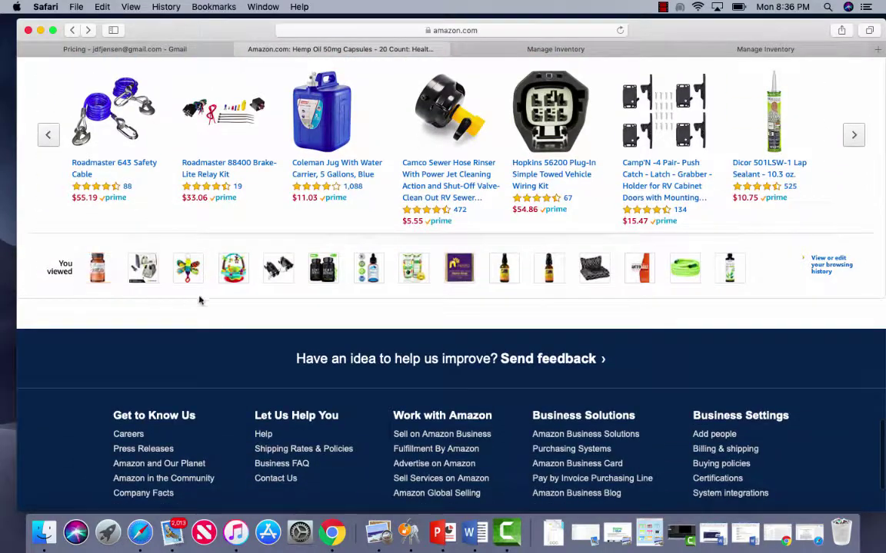
scroll(183, 289, up, 20)
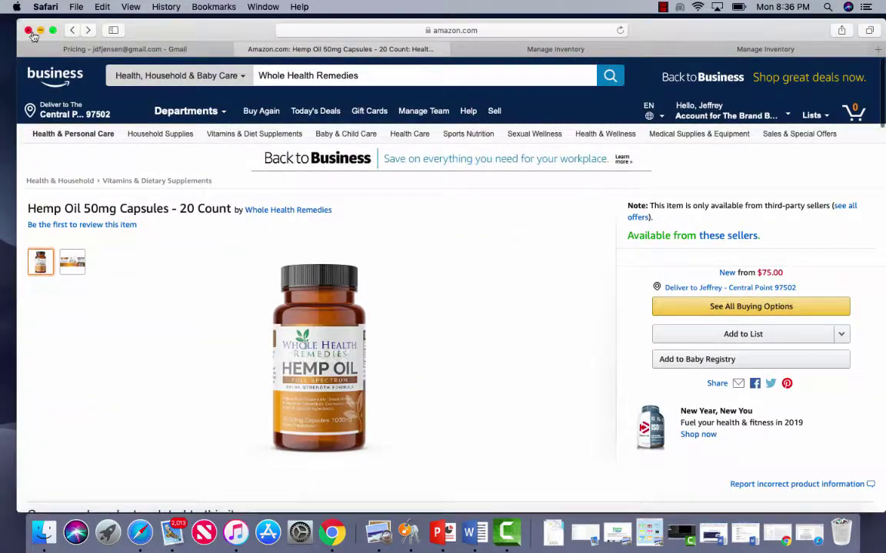
click(72, 30)
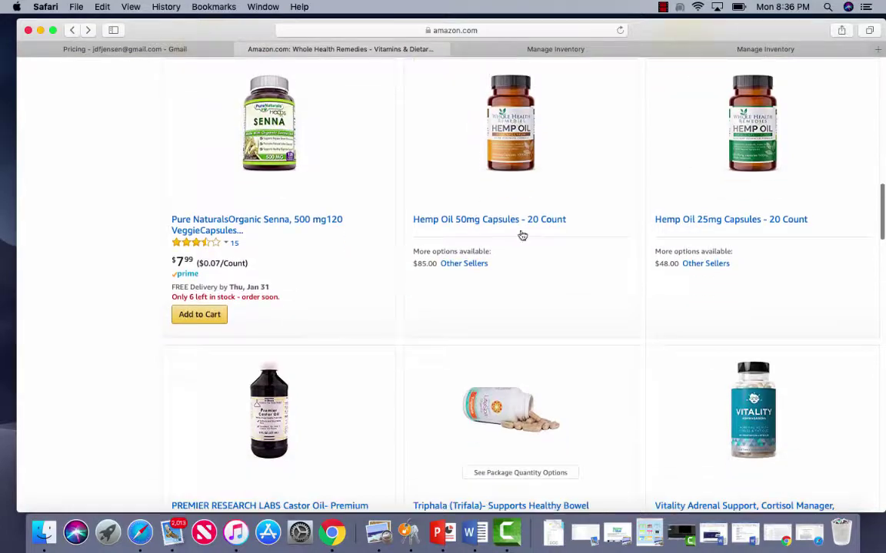
Step: Open Hemp Oil 25mg Capsules - 20 Count, review its details, and display the Supplement Facts image
click(749, 130)
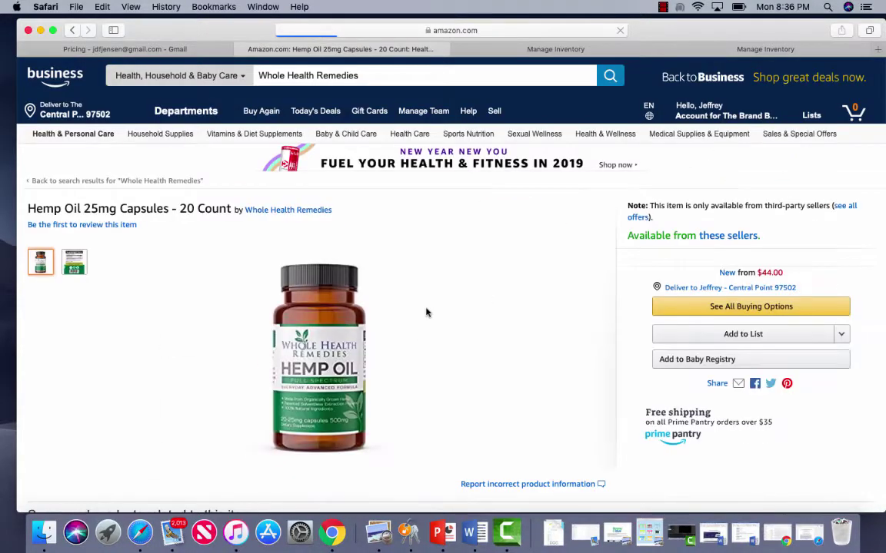
scroll(219, 278, down, 15)
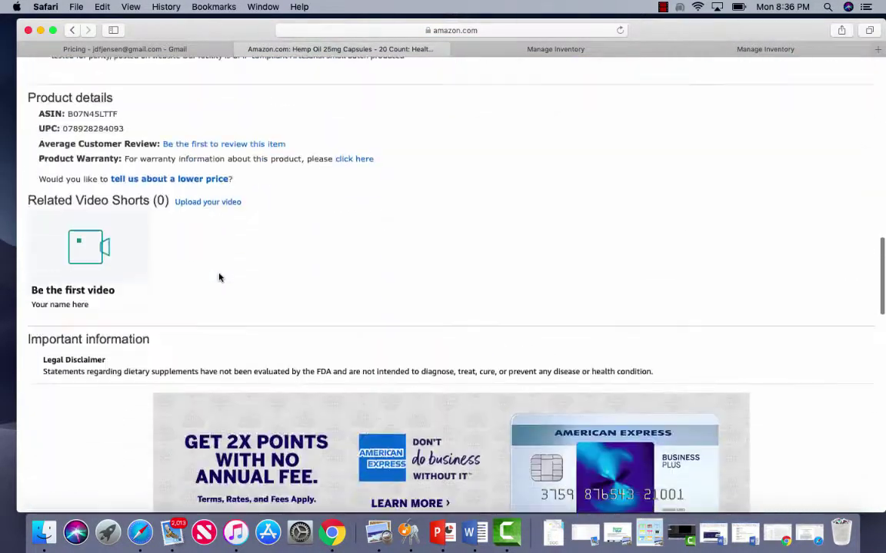
scroll(220, 278, down, 15)
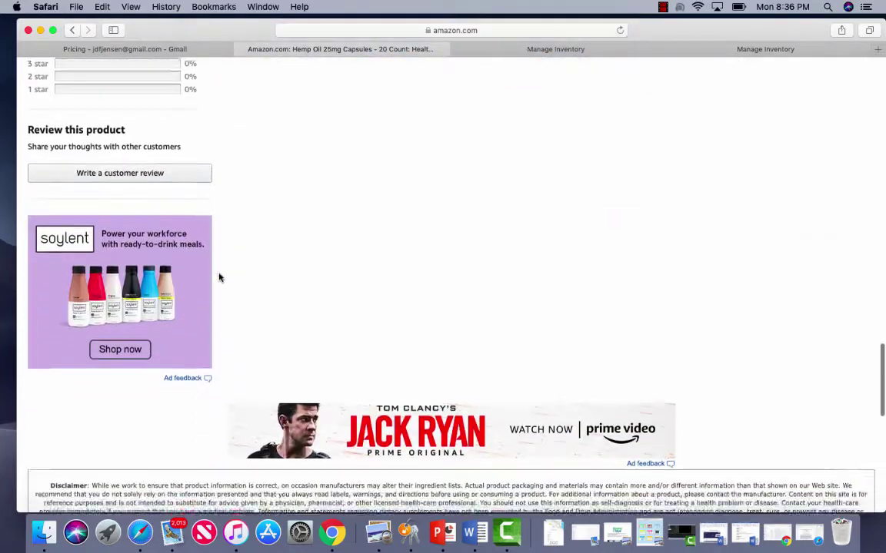
scroll(219, 278, down, 15)
scroll(220, 278, up, 3)
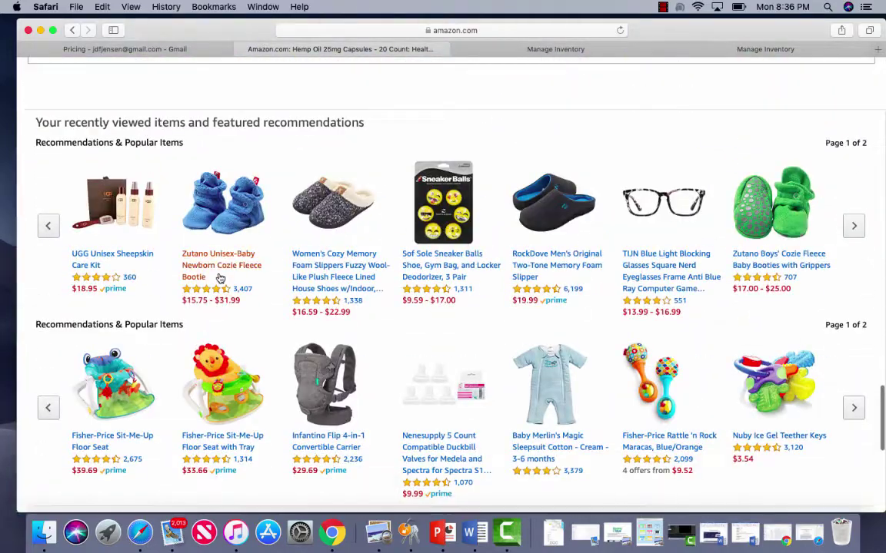
scroll(220, 278, down, 10)
scroll(219, 277, up, 1)
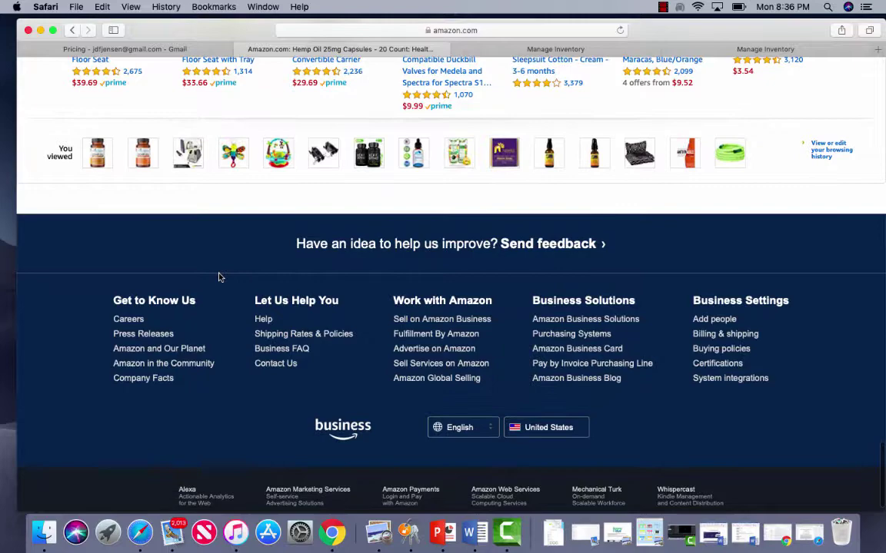
scroll(220, 278, up, 20)
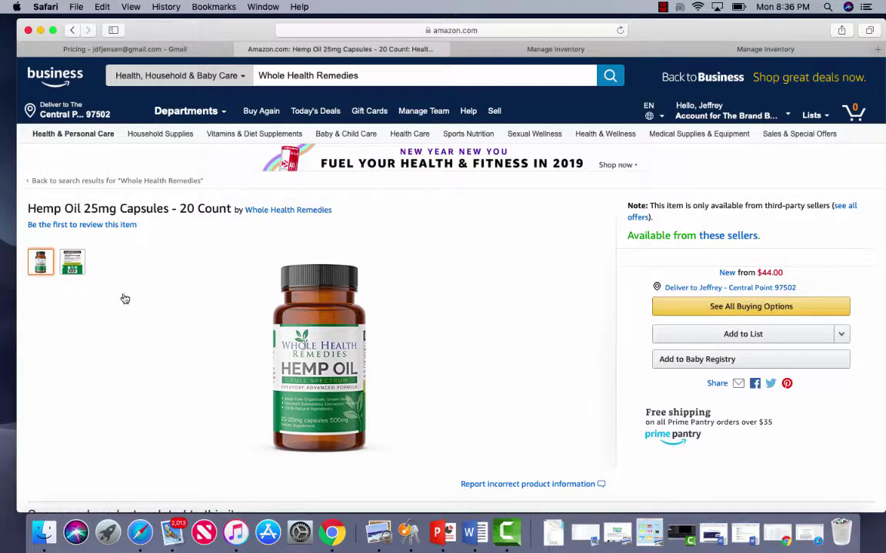
mouse_move(71, 261)
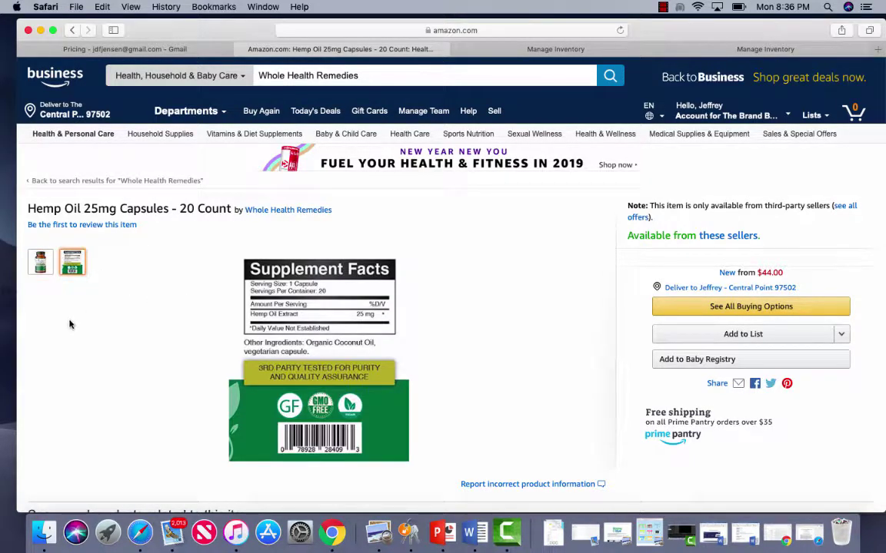
scroll(274, 388, down, 15)
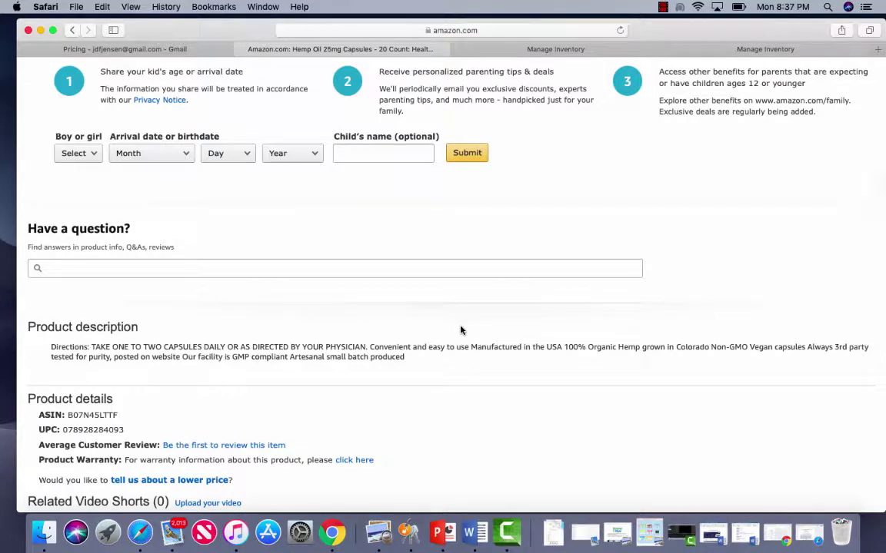
scroll(461, 330, up, 15)
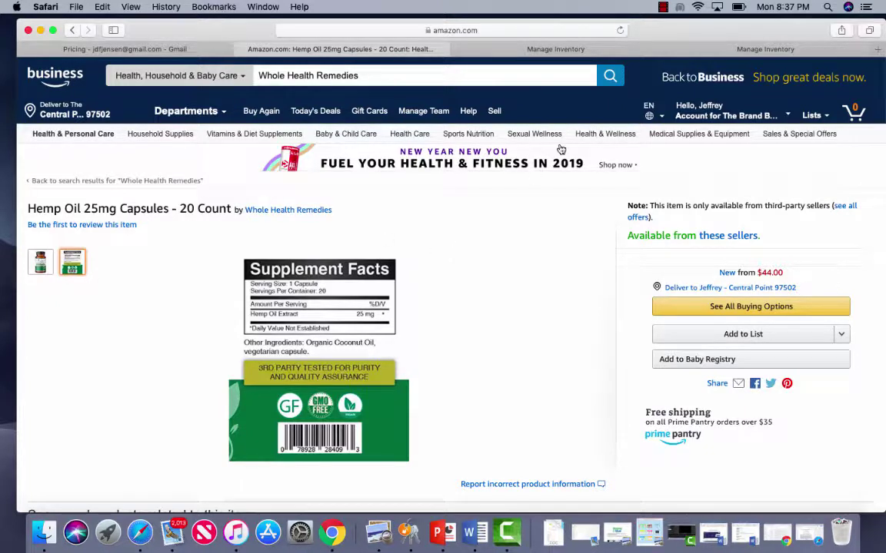
click(661, 7)
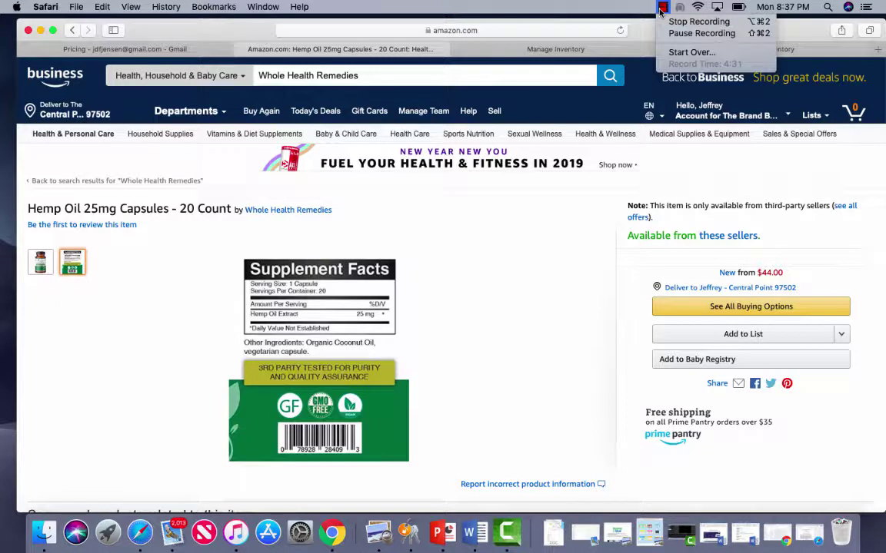